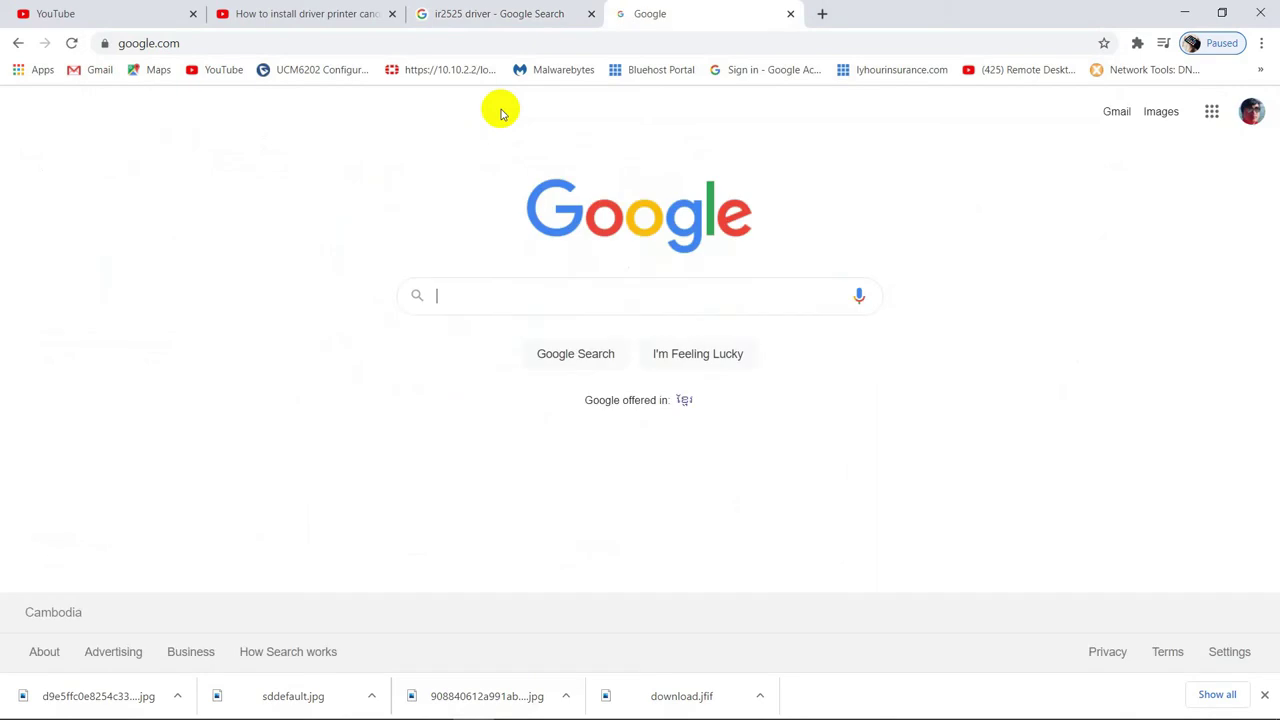
Search Google for "download driver canon ir2525" and open the Canon Europe imageRUNNER 2525 support page.
text(ownload driv)
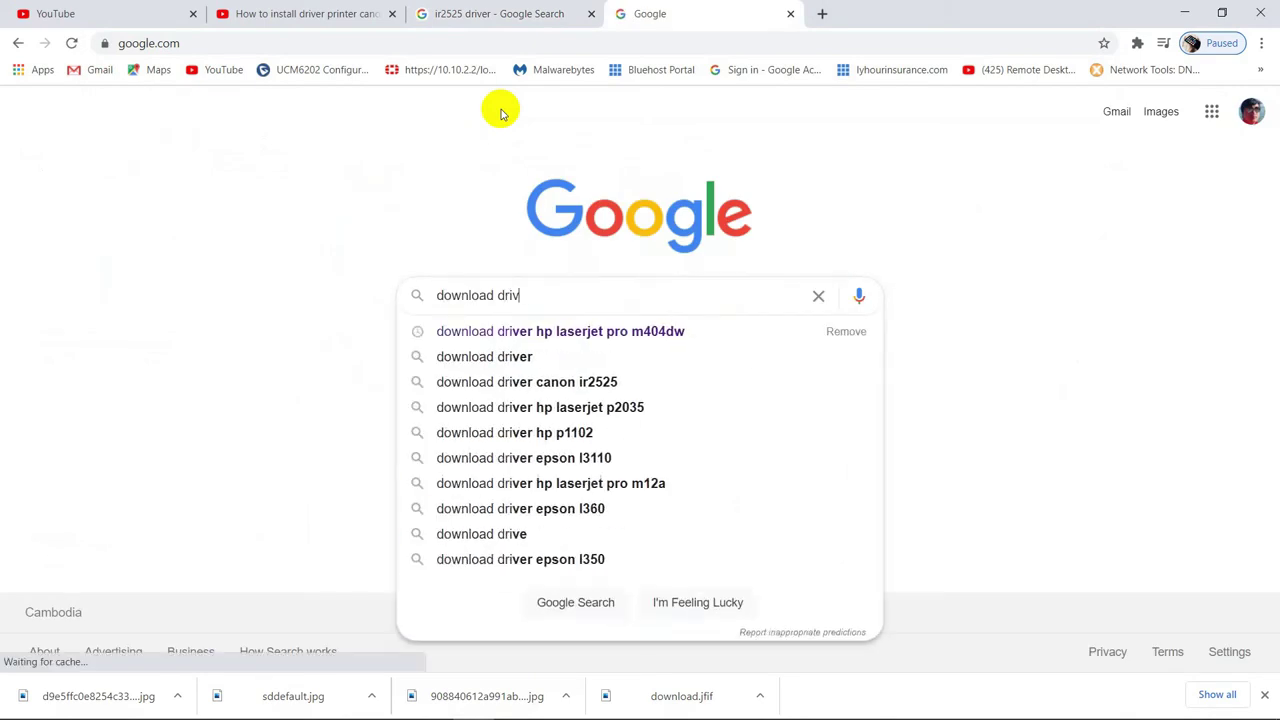
text(er)
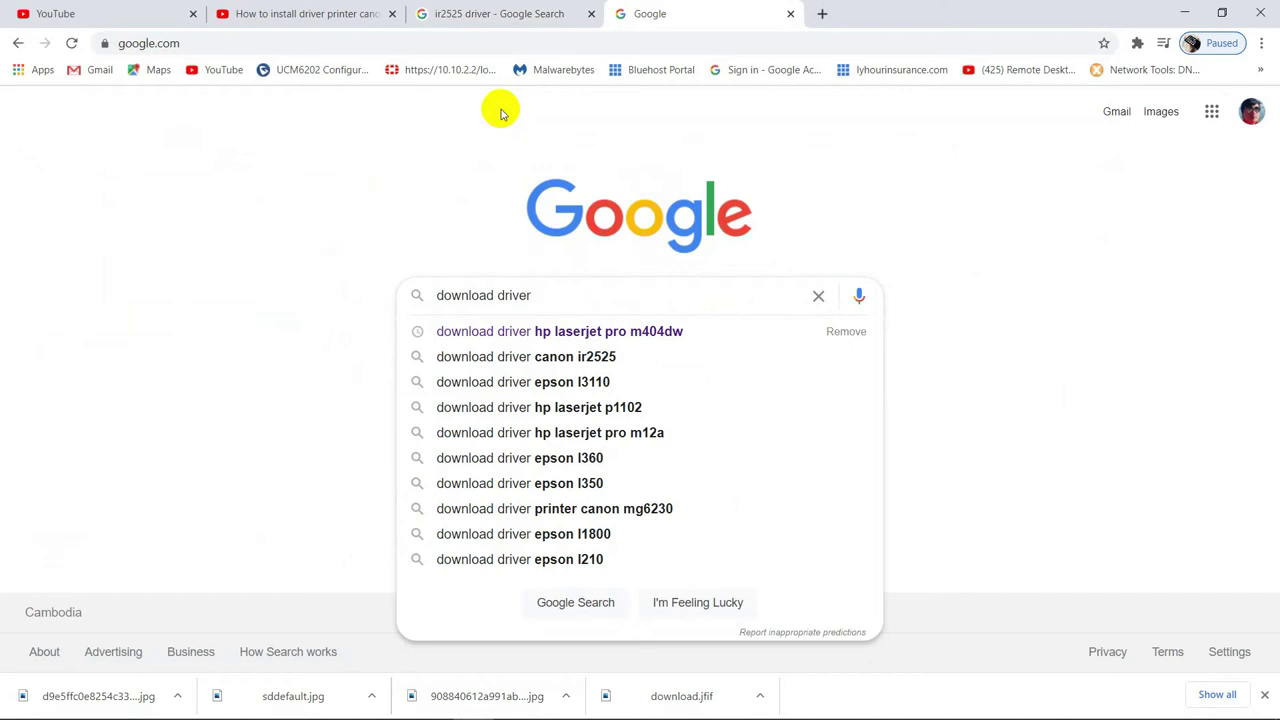
click(612, 362)
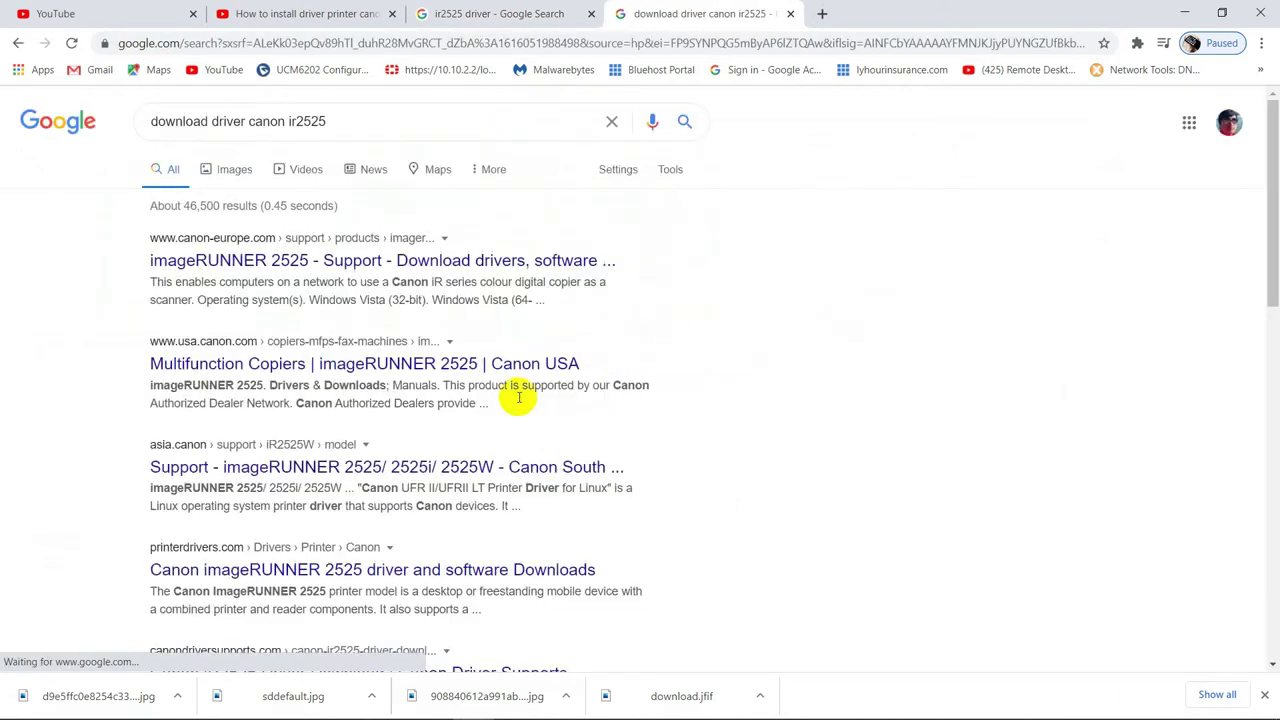
click(330, 262)
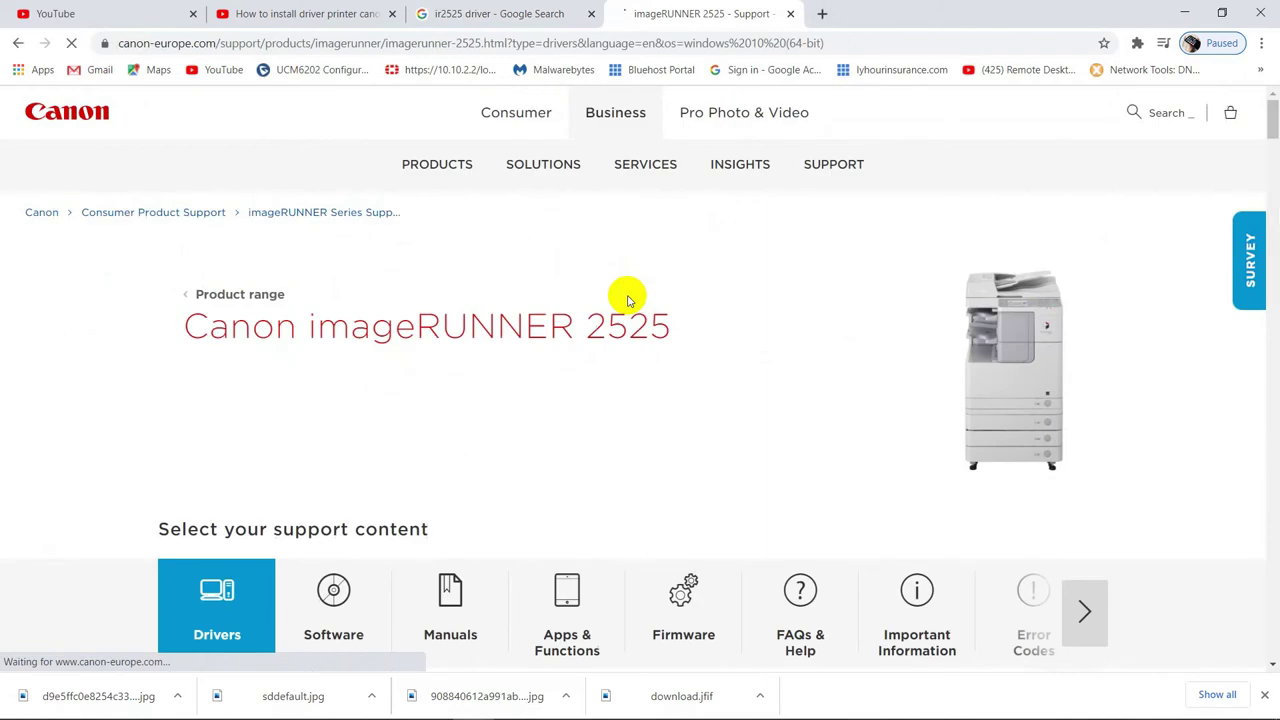
Accept the site's cookies and open the details page of the Generic Plus PCL6 Printer Driver V2.40.
scroll(637, 328, down, 3)
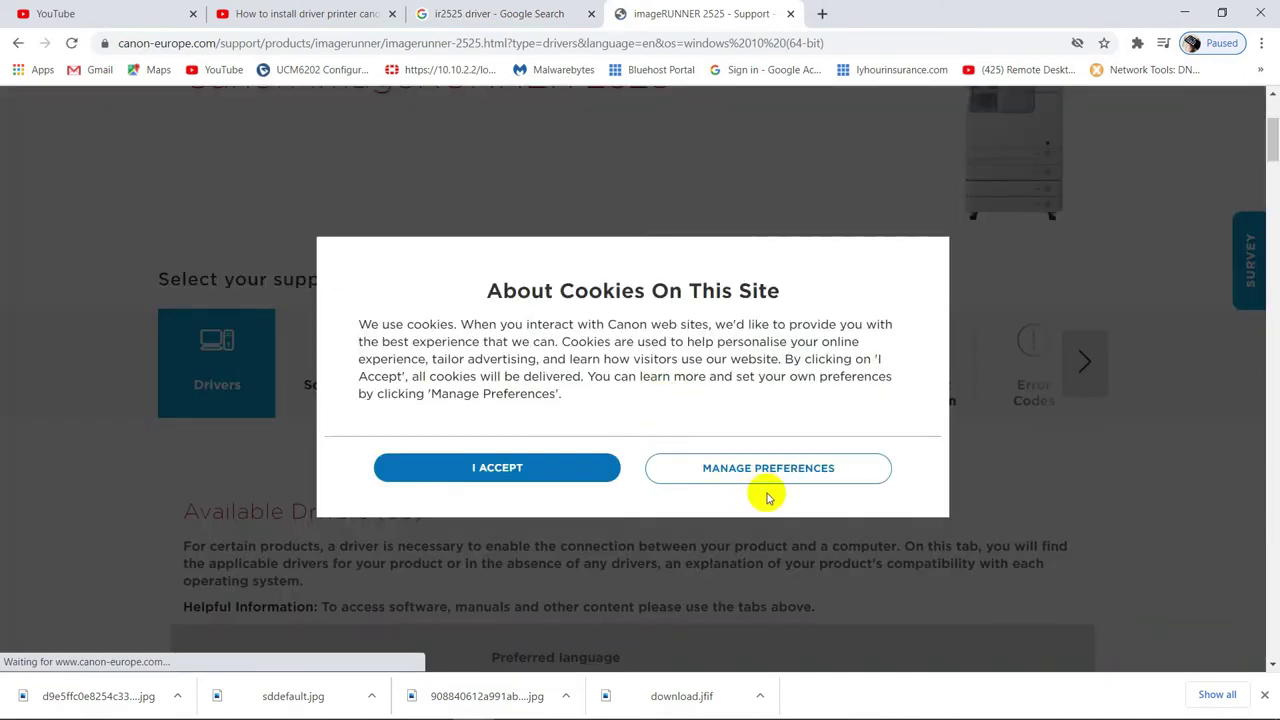
click(503, 477)
scroll(423, 457, down, 5)
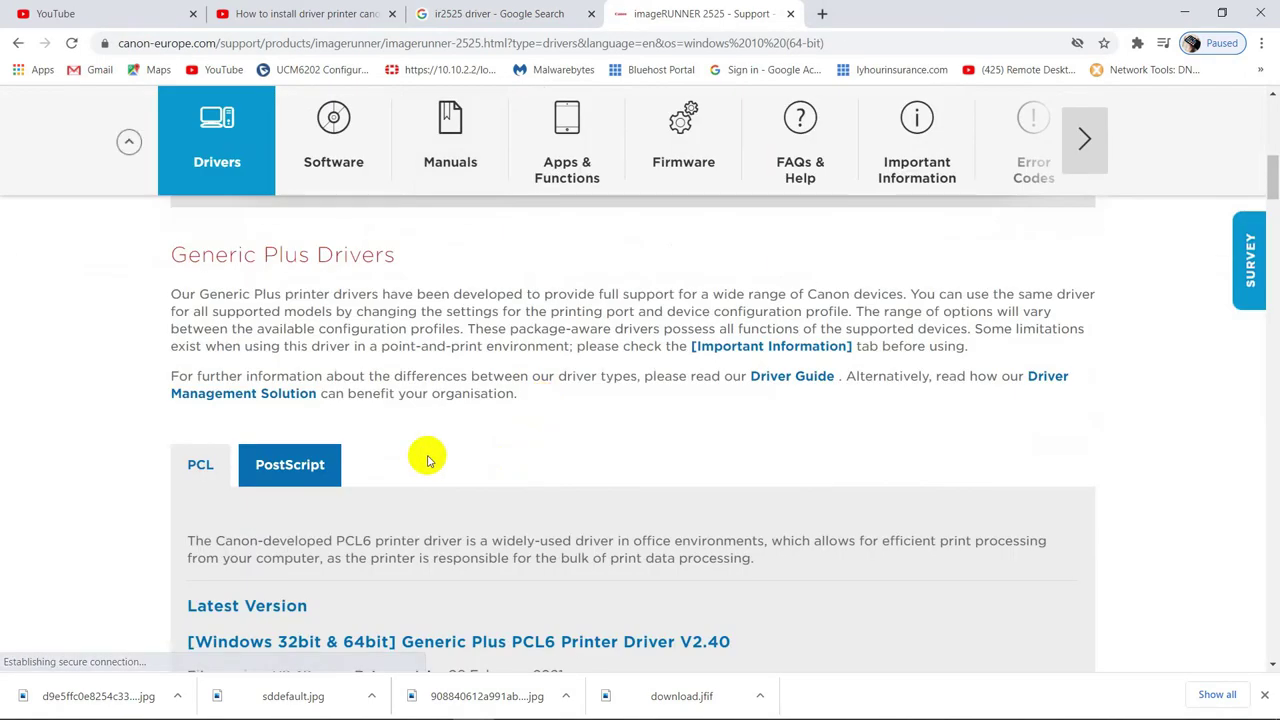
scroll(458, 450, down, 3)
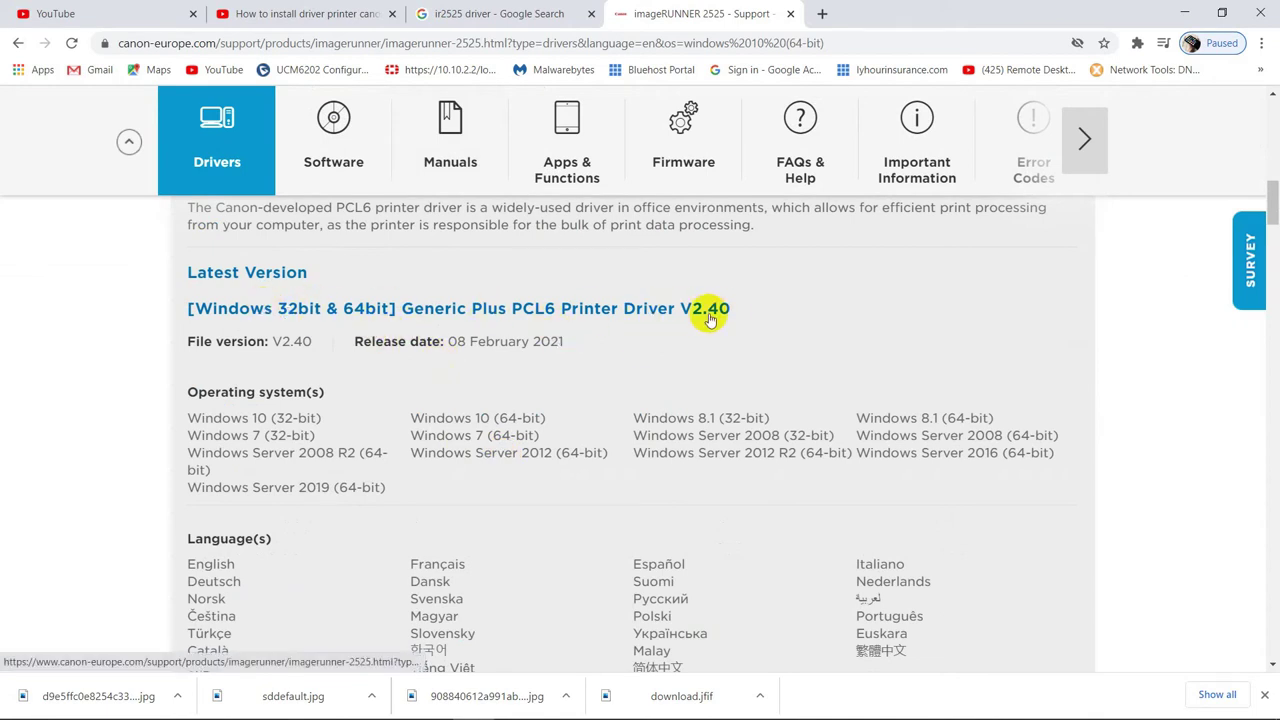
scroll(680, 360, down, 2)
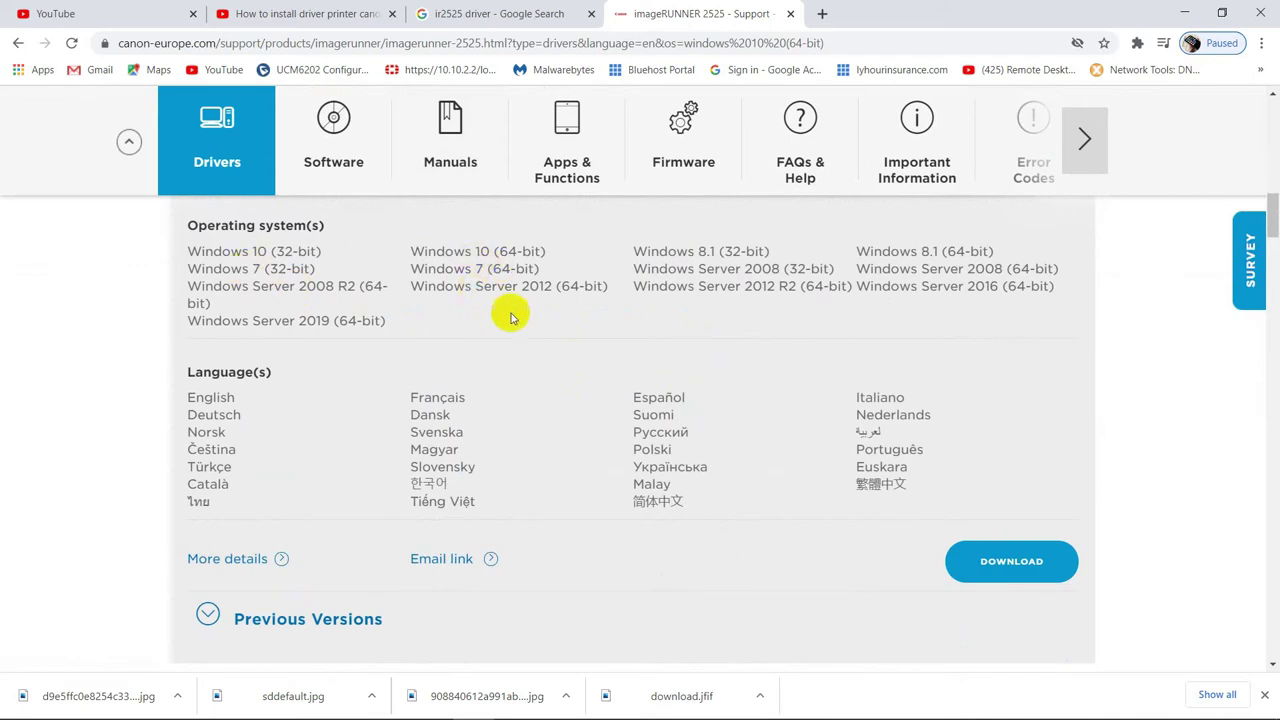
scroll(540, 350, up, 1)
scroll(697, 434, down, 3)
scroll(706, 443, up, 4)
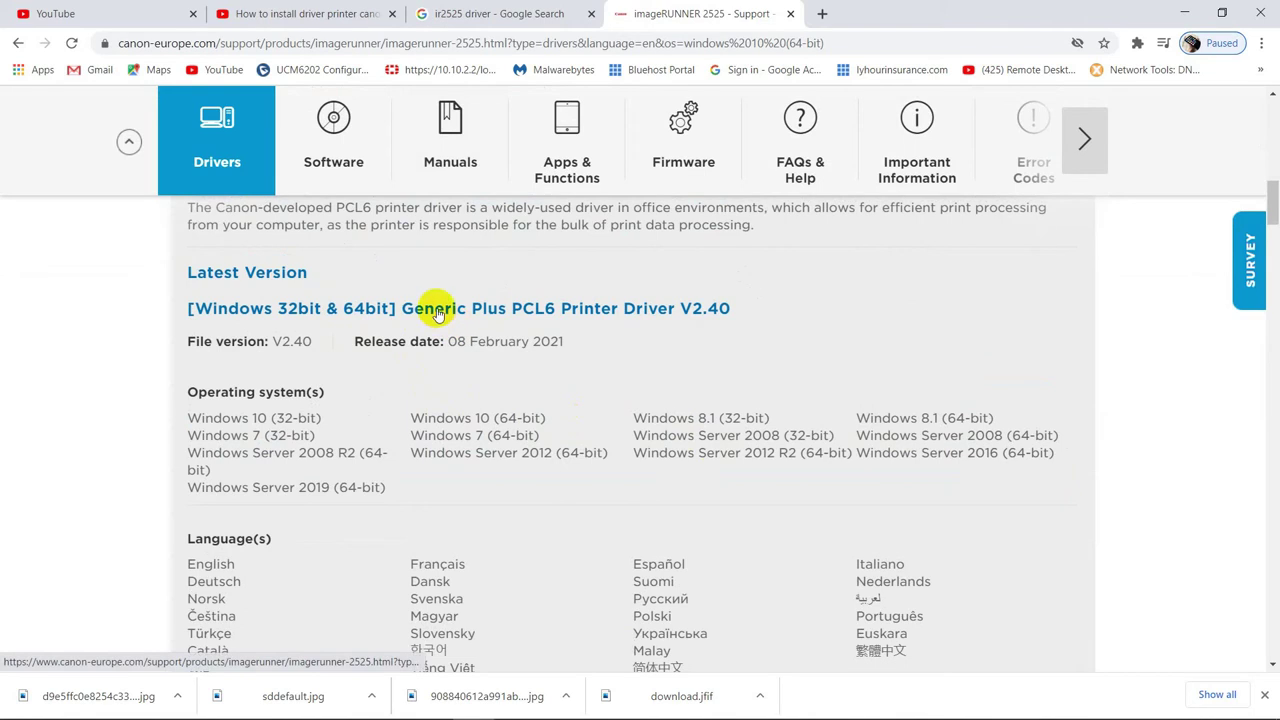
drag(452, 418, 463, 418)
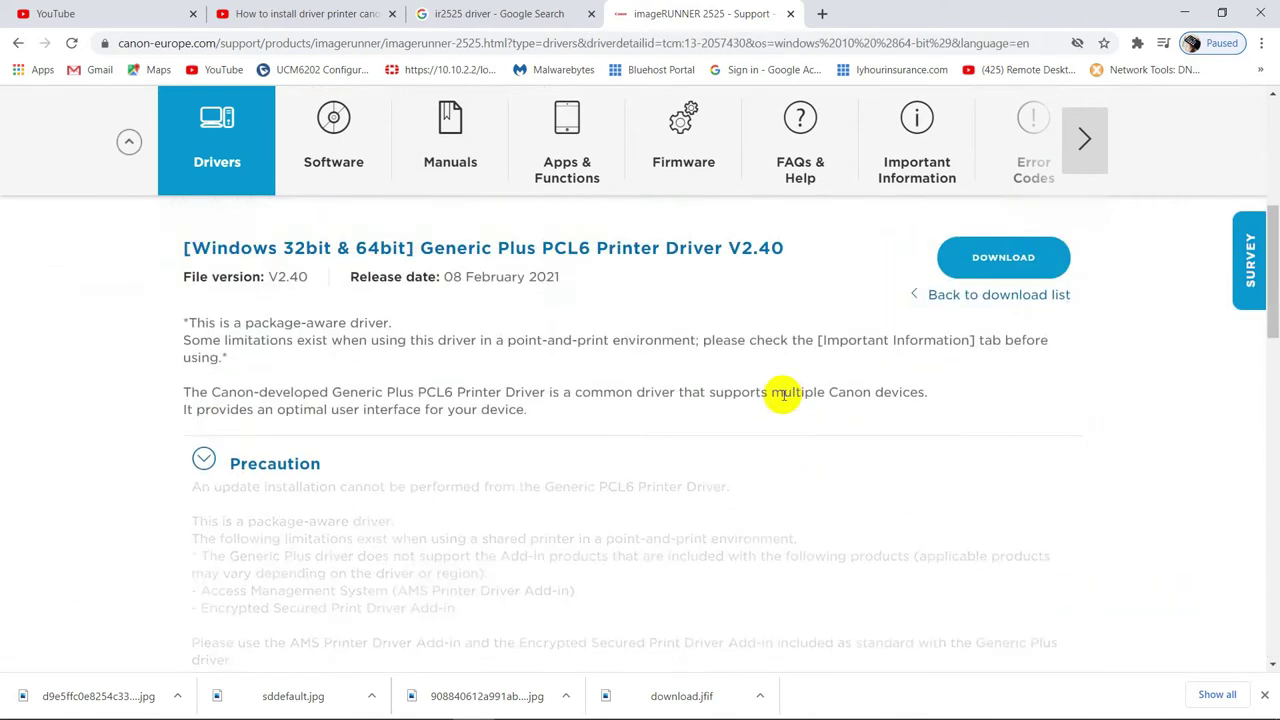
Download the Generic Plus PCL6 Printer Driver V2.40, accepting the disclaimer and keeping the flagged .exe file.
scroll(652, 390, up, 2)
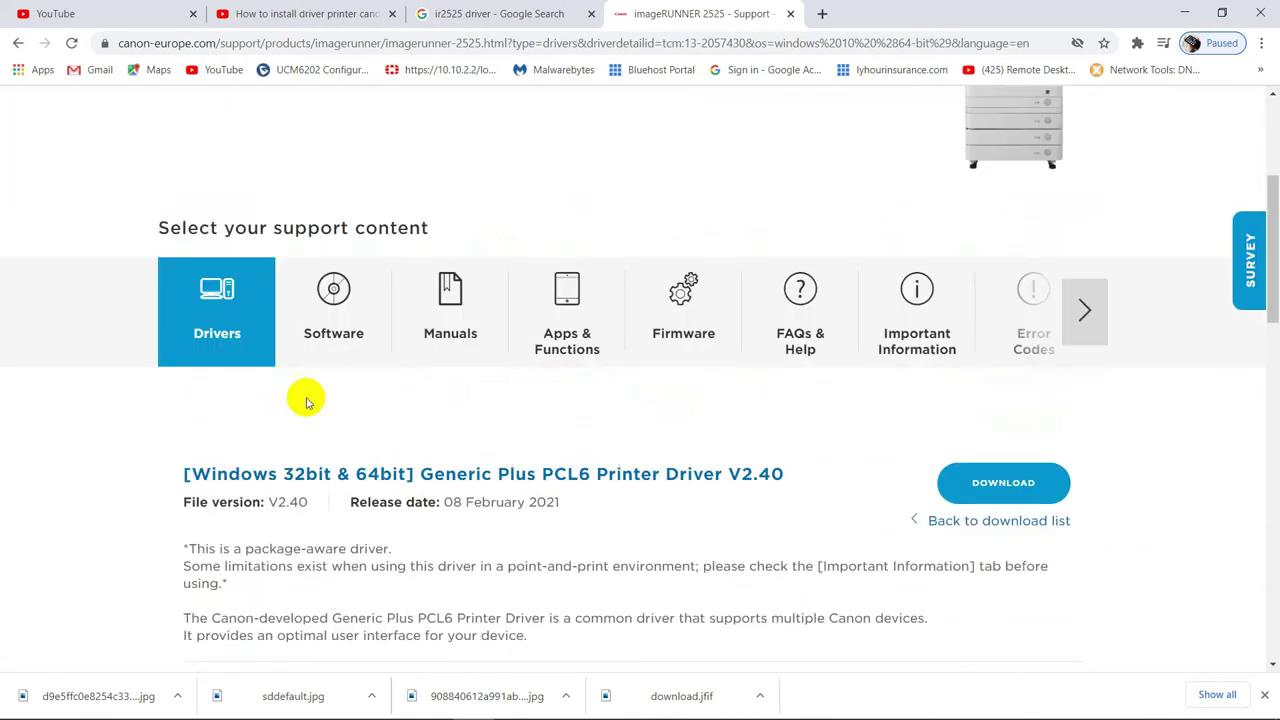
drag(197, 474, 742, 476)
click(1003, 490)
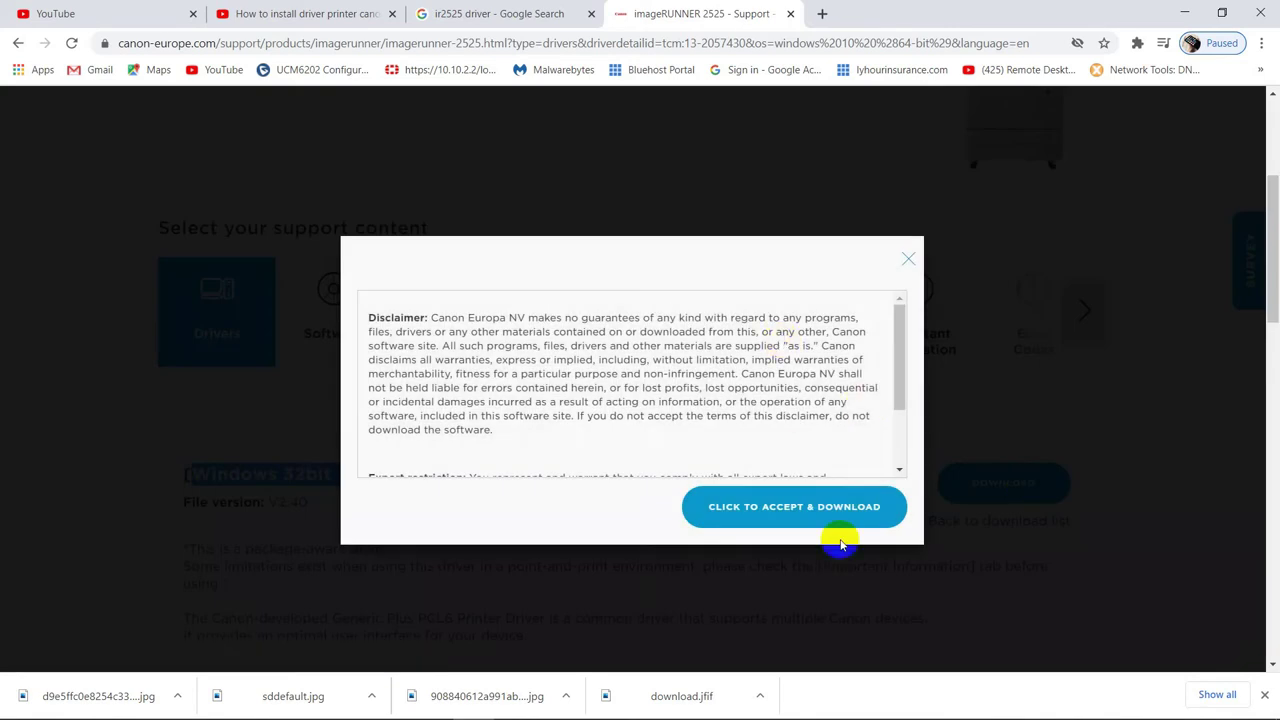
click(789, 506)
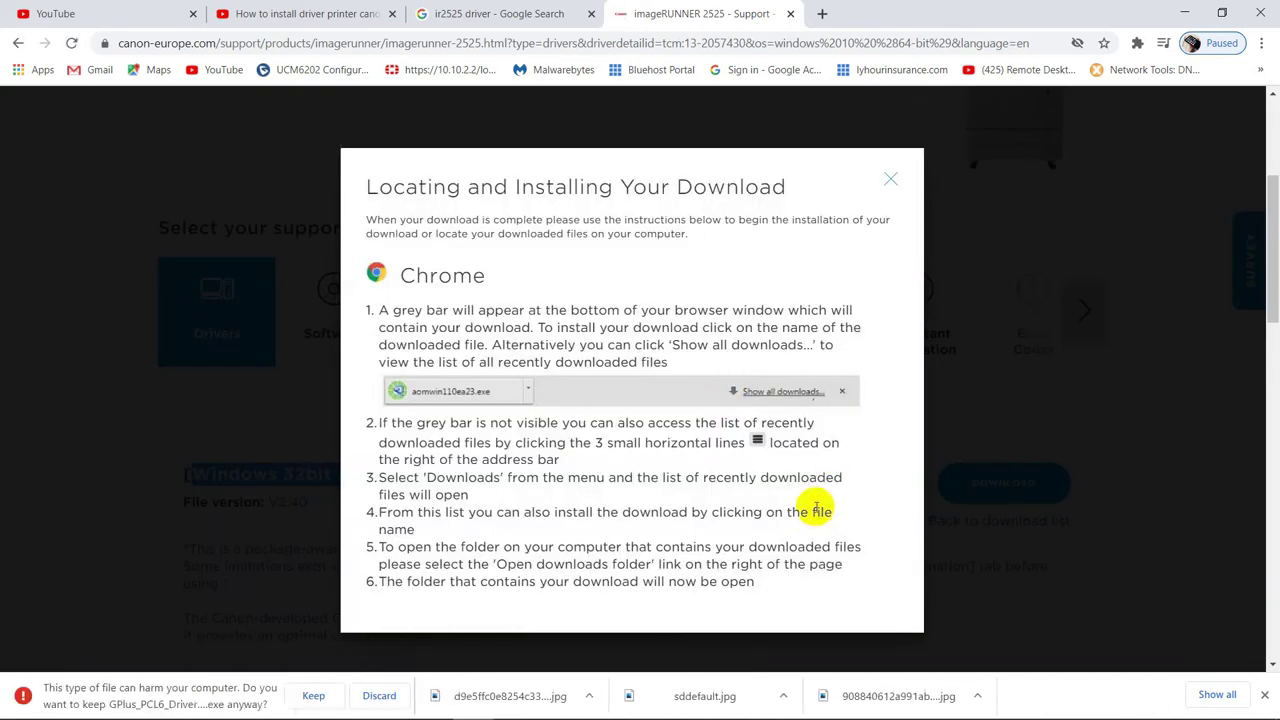
click(313, 695)
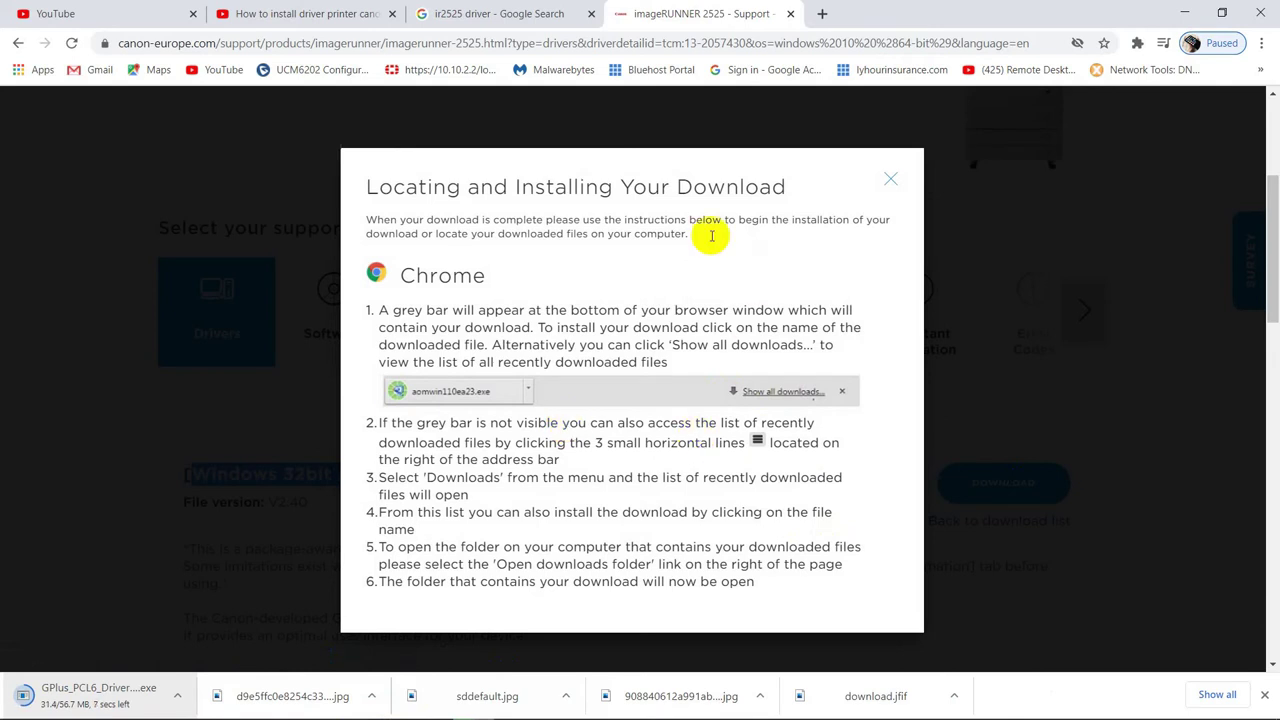
Dismiss the download instructions and the survey request, and show the downloaded driver file in its folder.
click(892, 177)
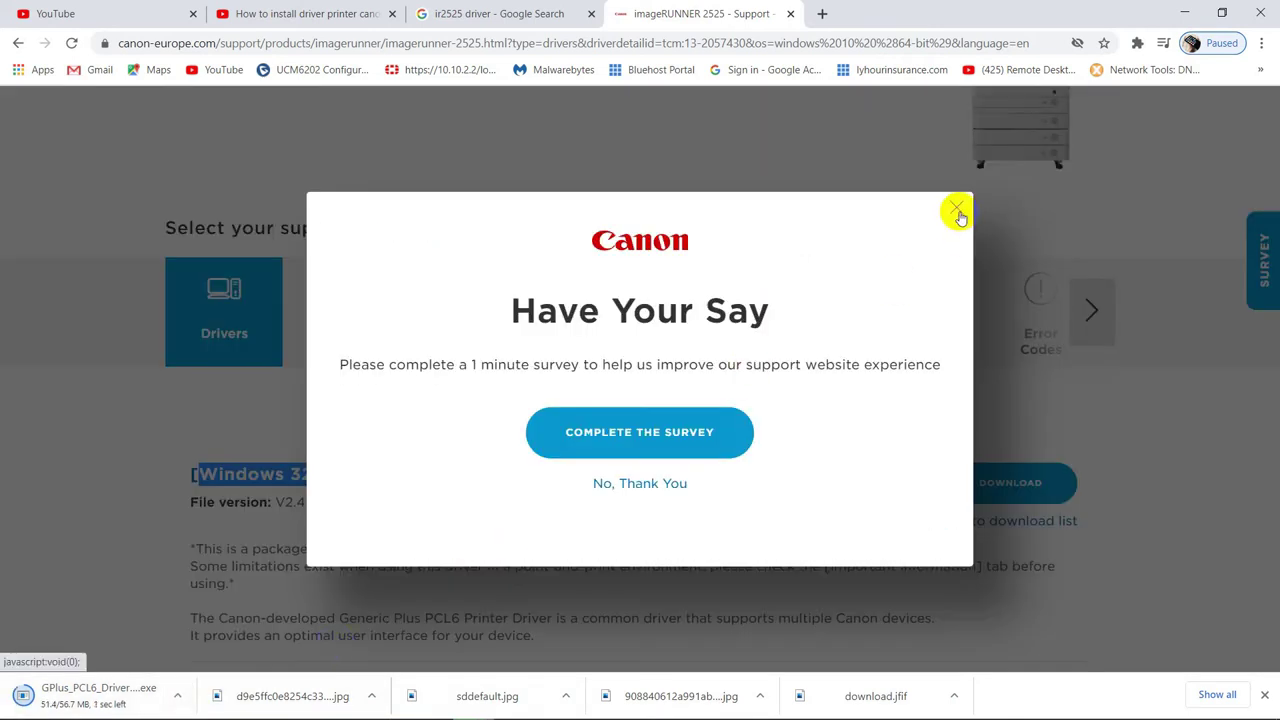
click(957, 209)
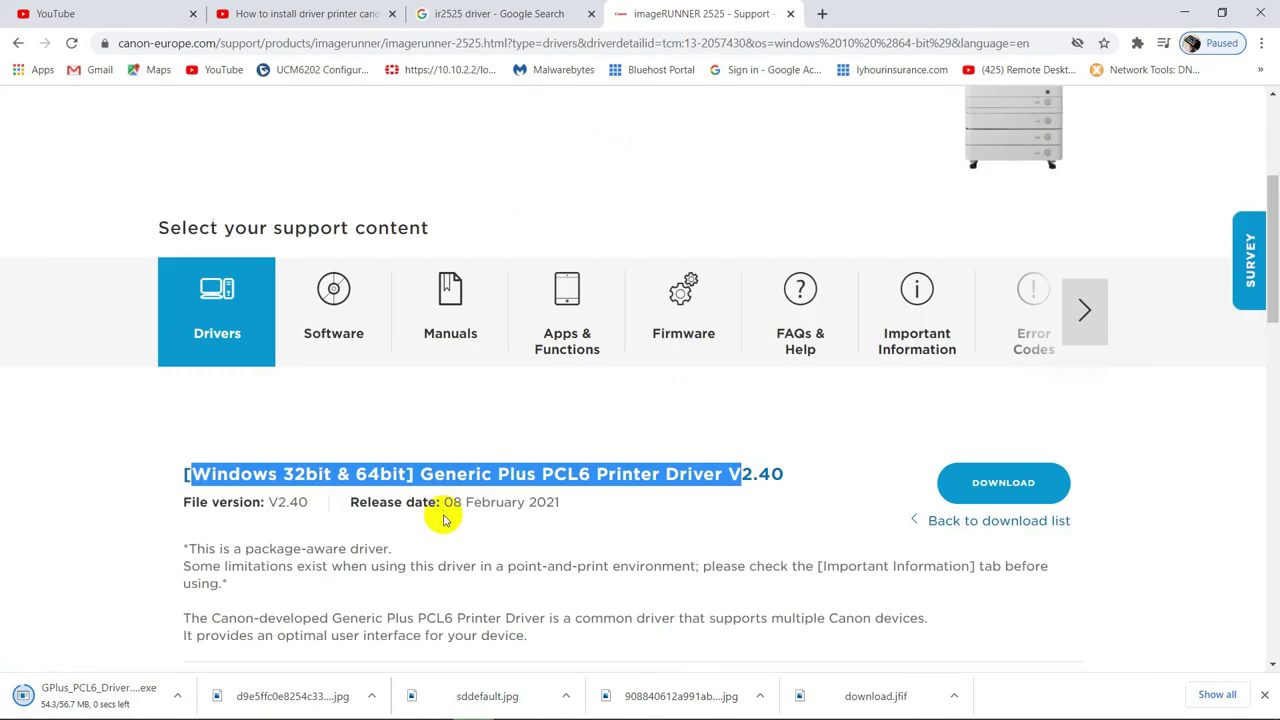
click(178, 696)
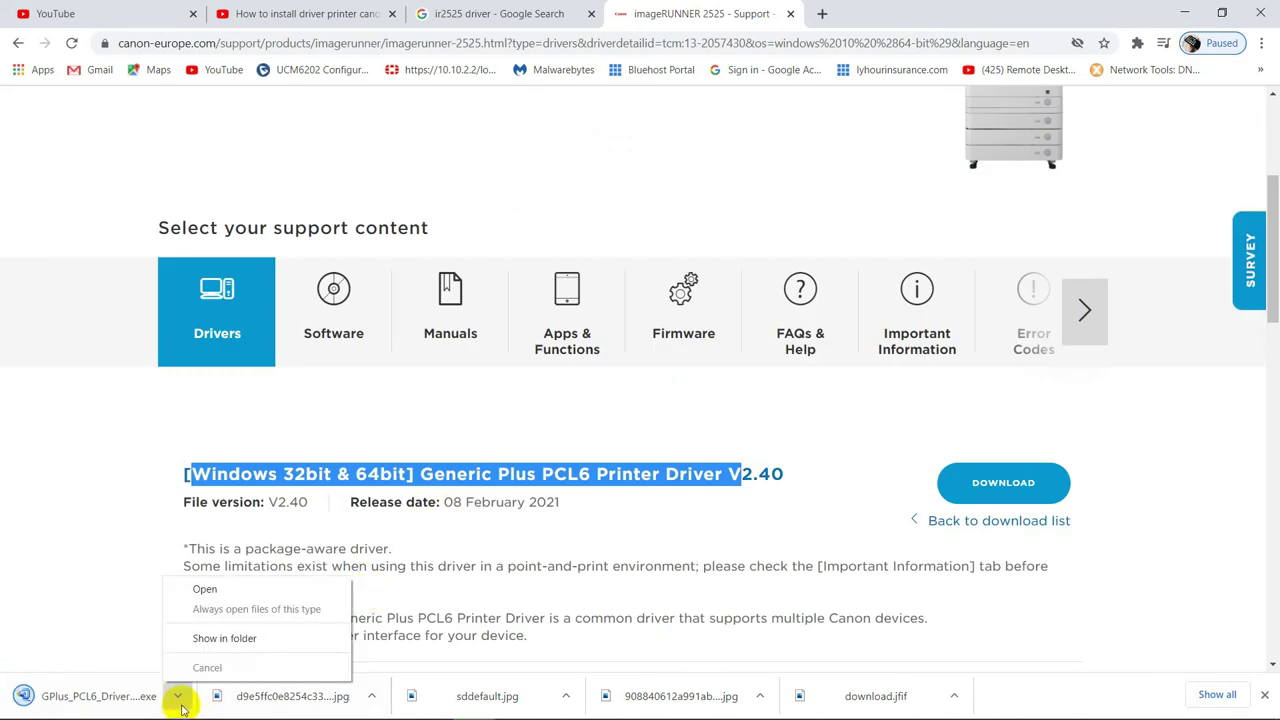
click(240, 638)
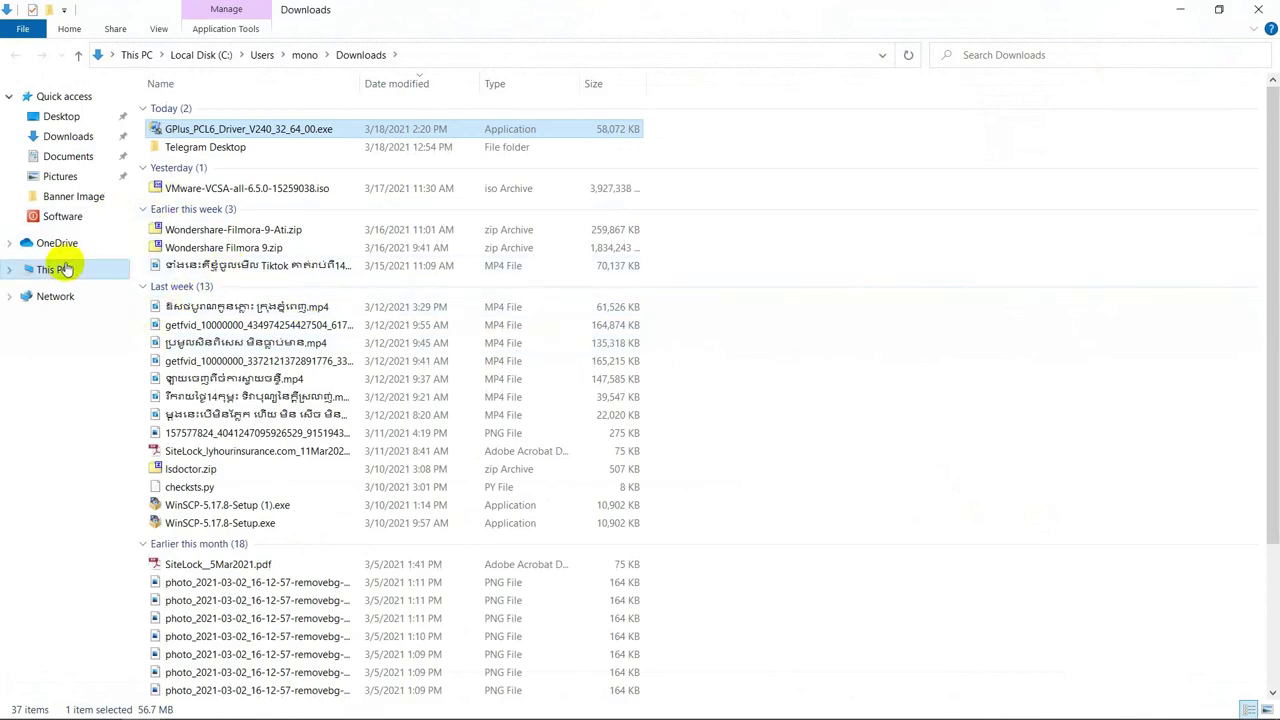
Extract GPlus_PCL6_Driver_V240_32_64_00.exe with 7-Zip into a folder of the same name and close the extraction report.
right_click(287, 129)
mouse_move(491, 253)
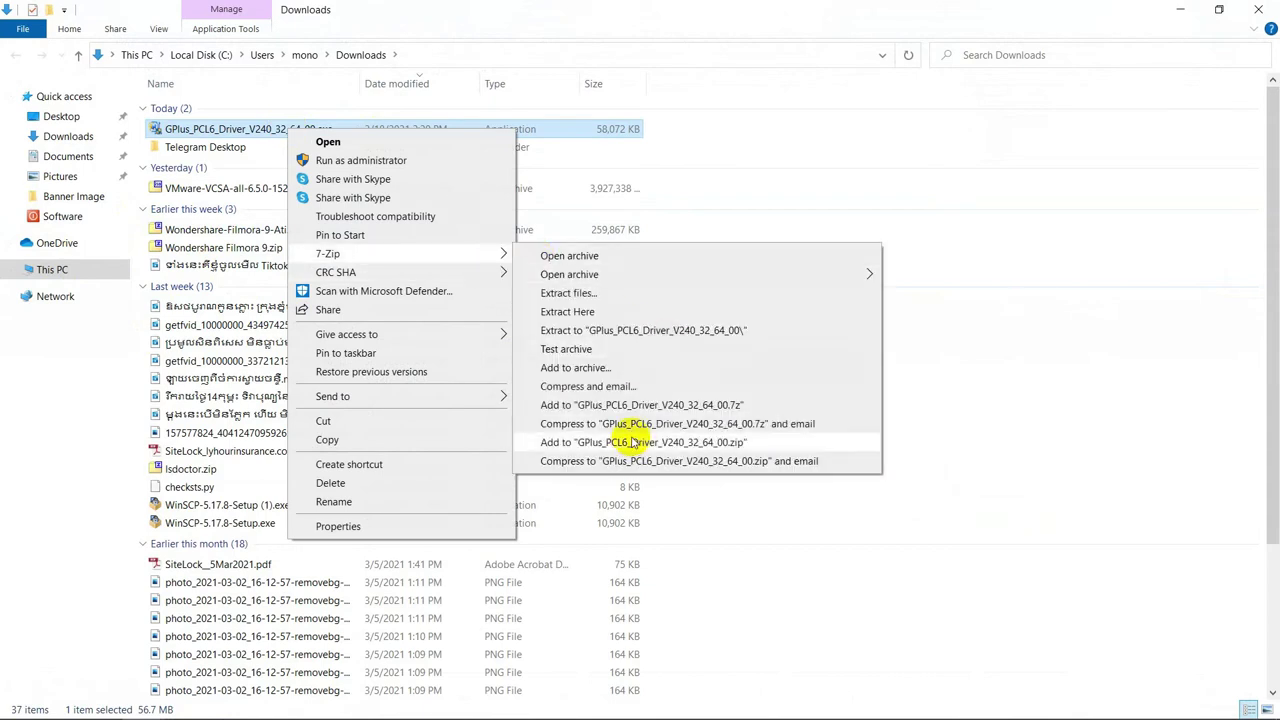
click(648, 332)
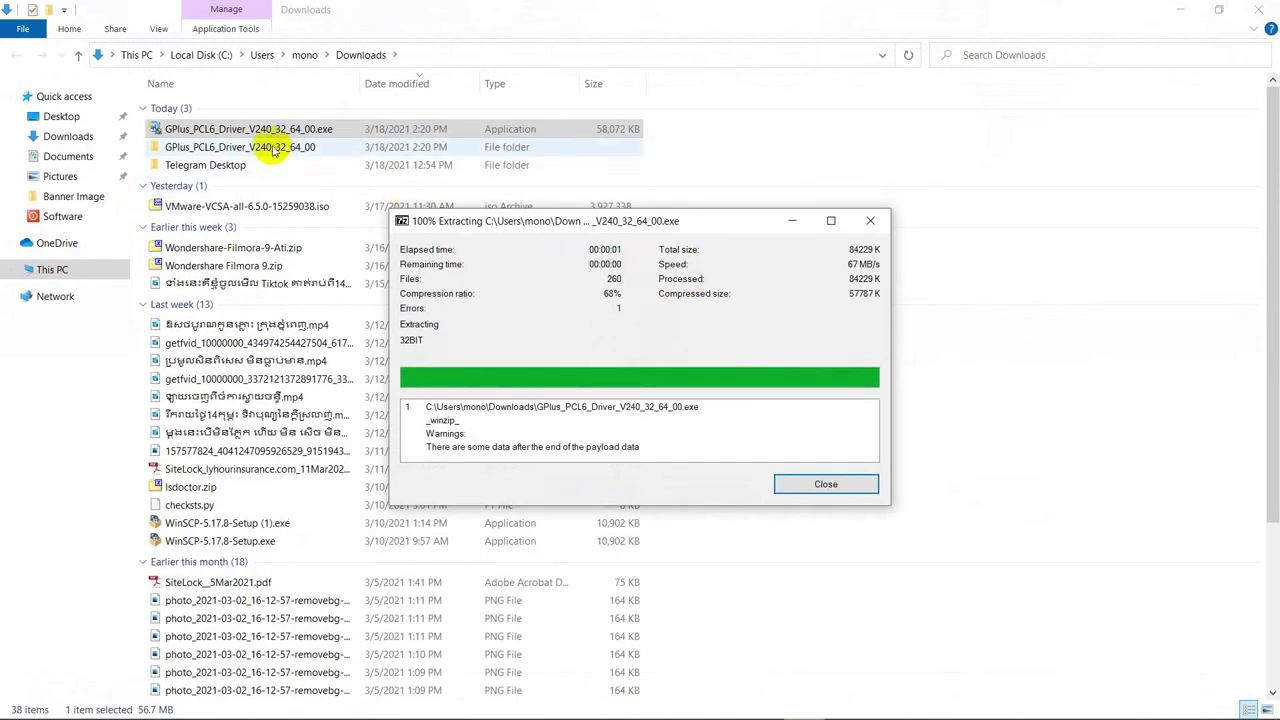
click(823, 482)
Open the x64 subfolder of the extracted GPlus_PCL6_Driver_V240_32_64_00 folder and select Setup.exe.
double_click(300, 148)
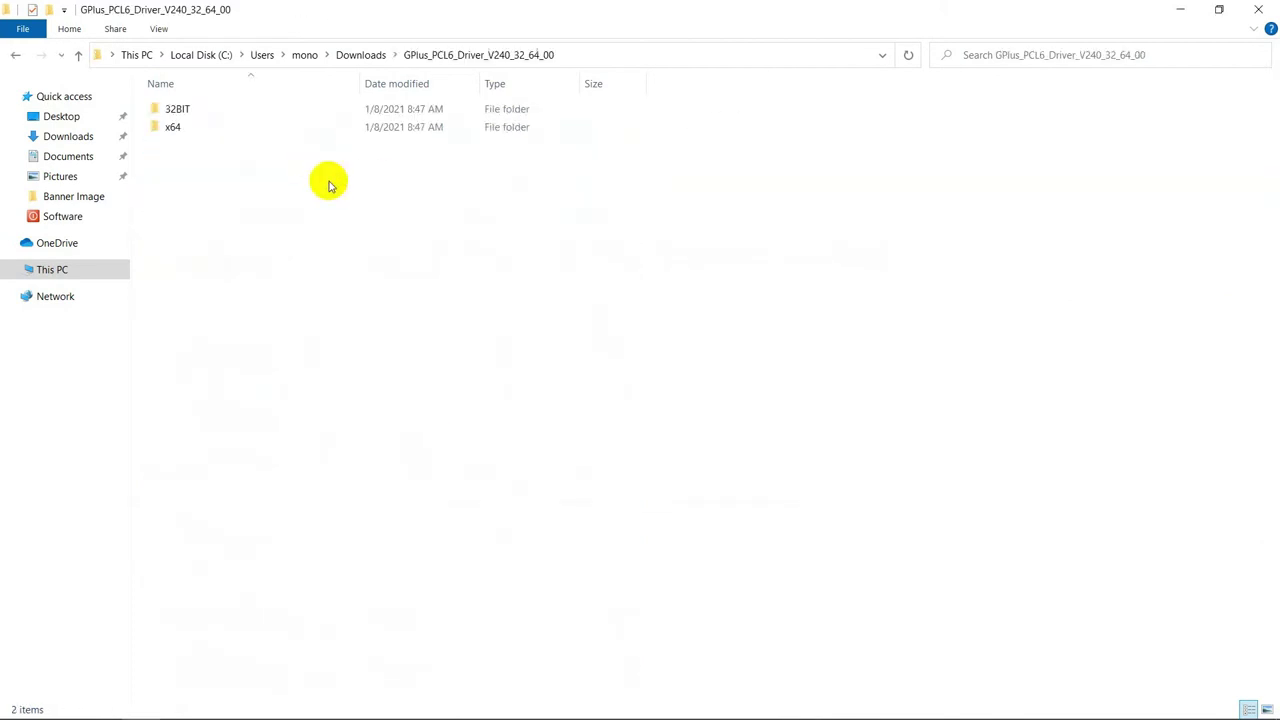
click(175, 128)
double_click(175, 128)
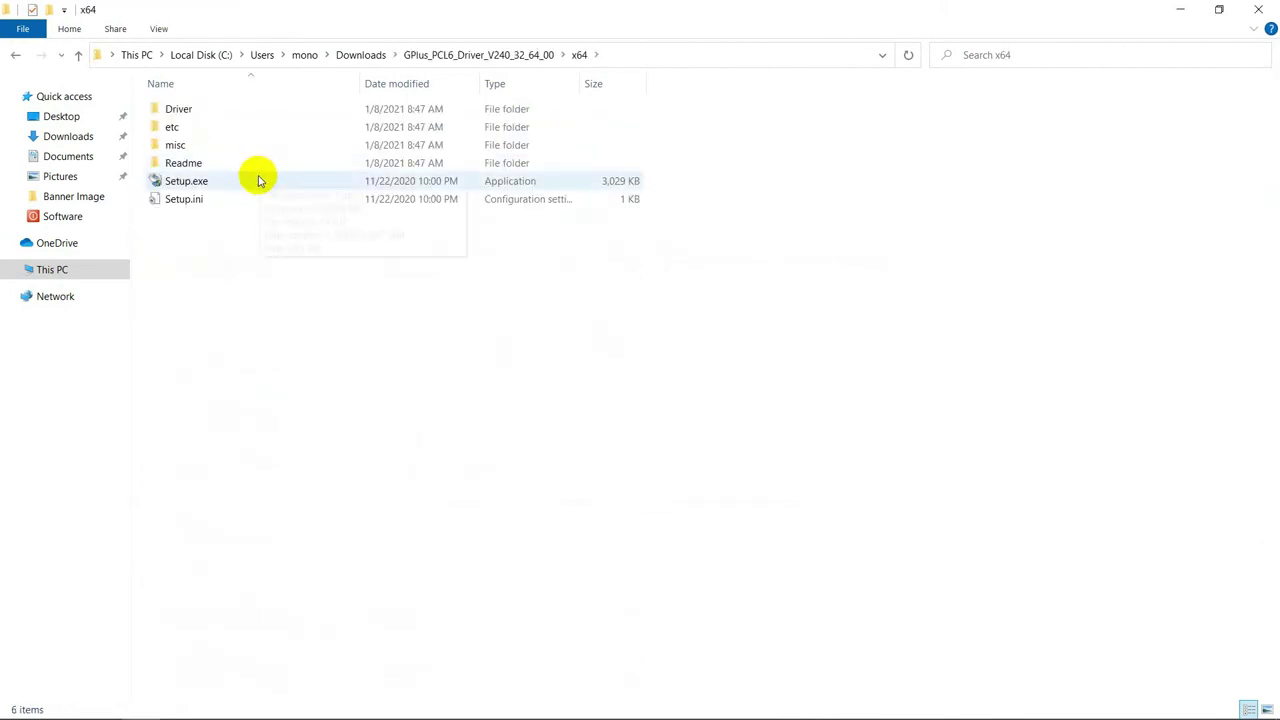
click(207, 182)
right_click(207, 182)
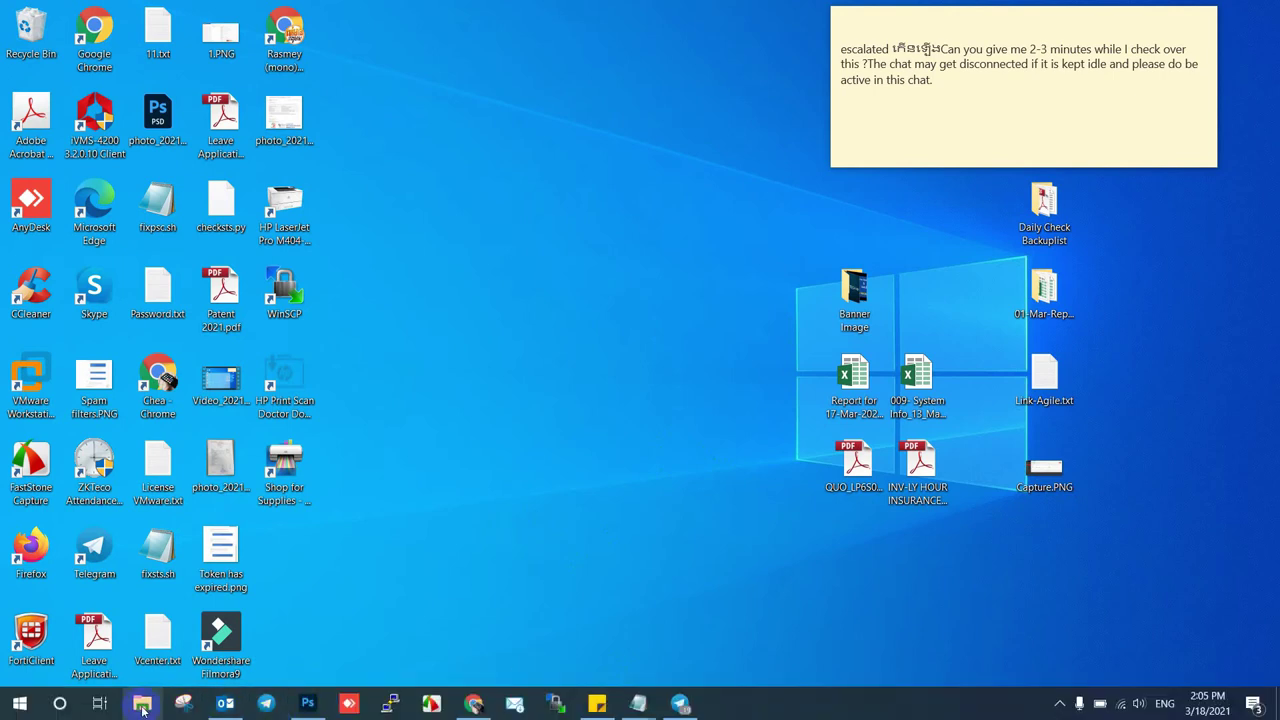
Open a File Explorer window and go to the Software folder on Local Disk (D:).
click(142, 707)
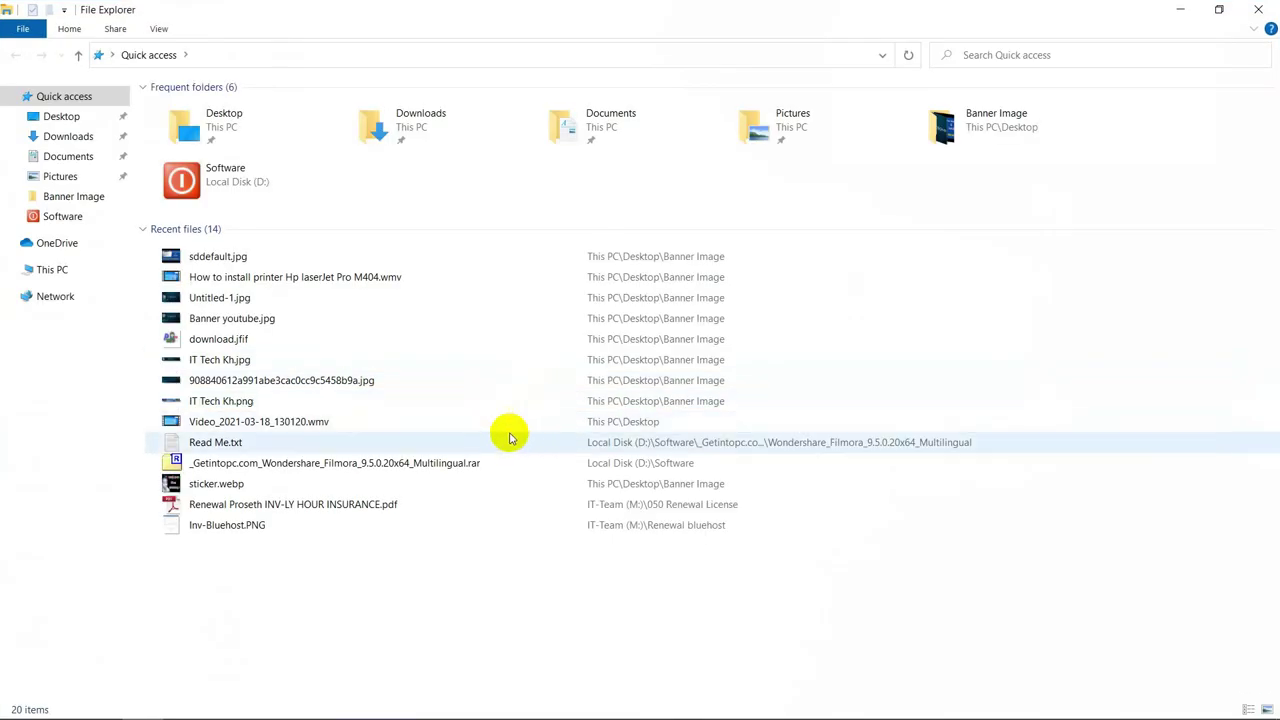
click(60, 271)
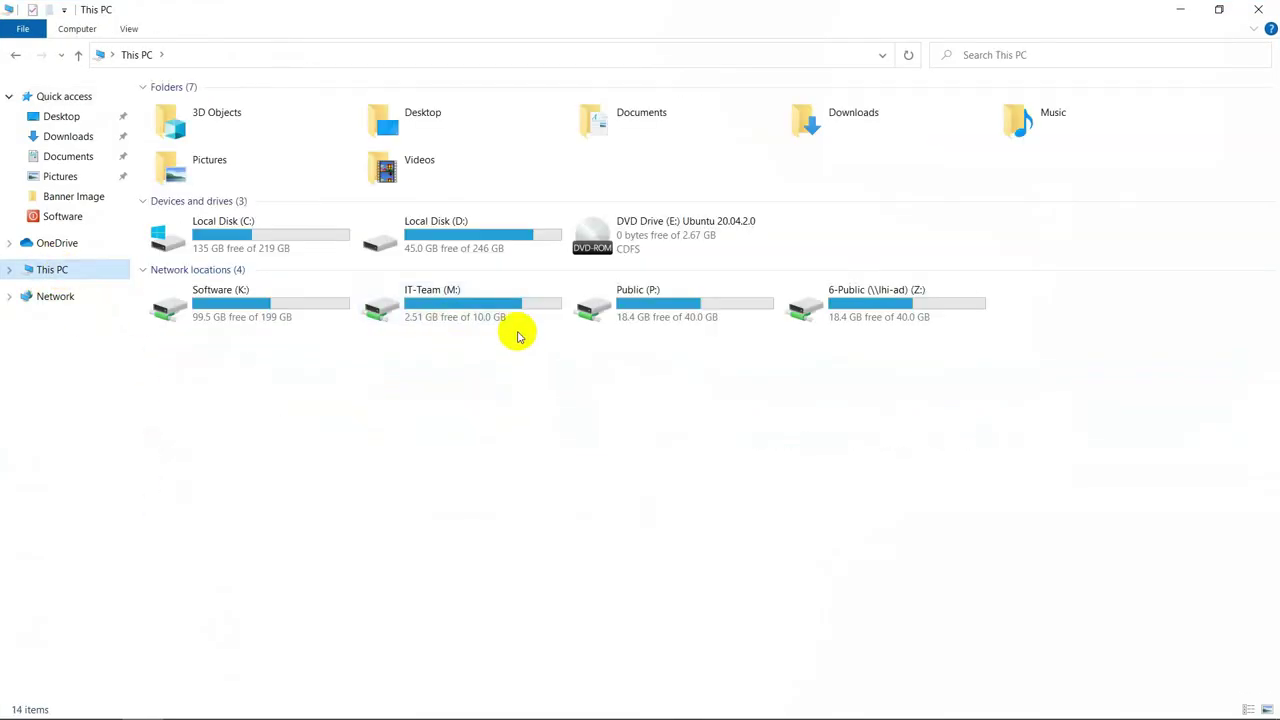
double_click(447, 245)
scroll(330, 458, down, 2)
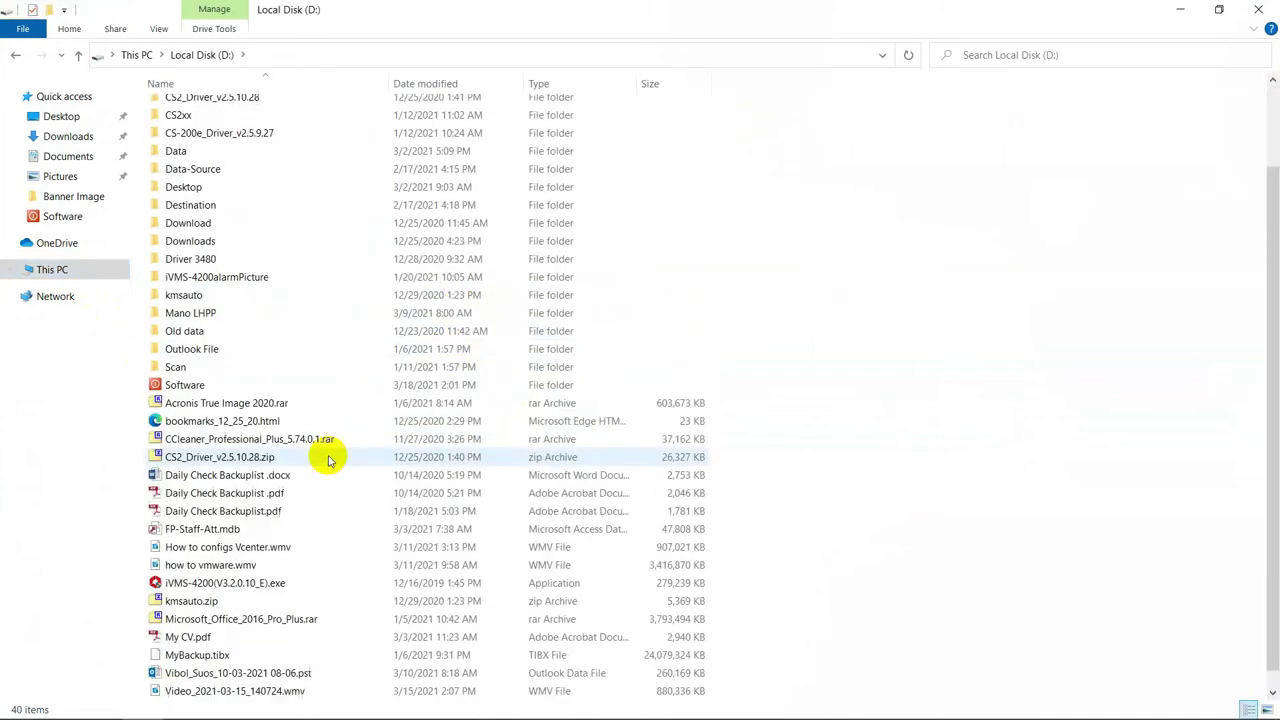
double_click(203, 386)
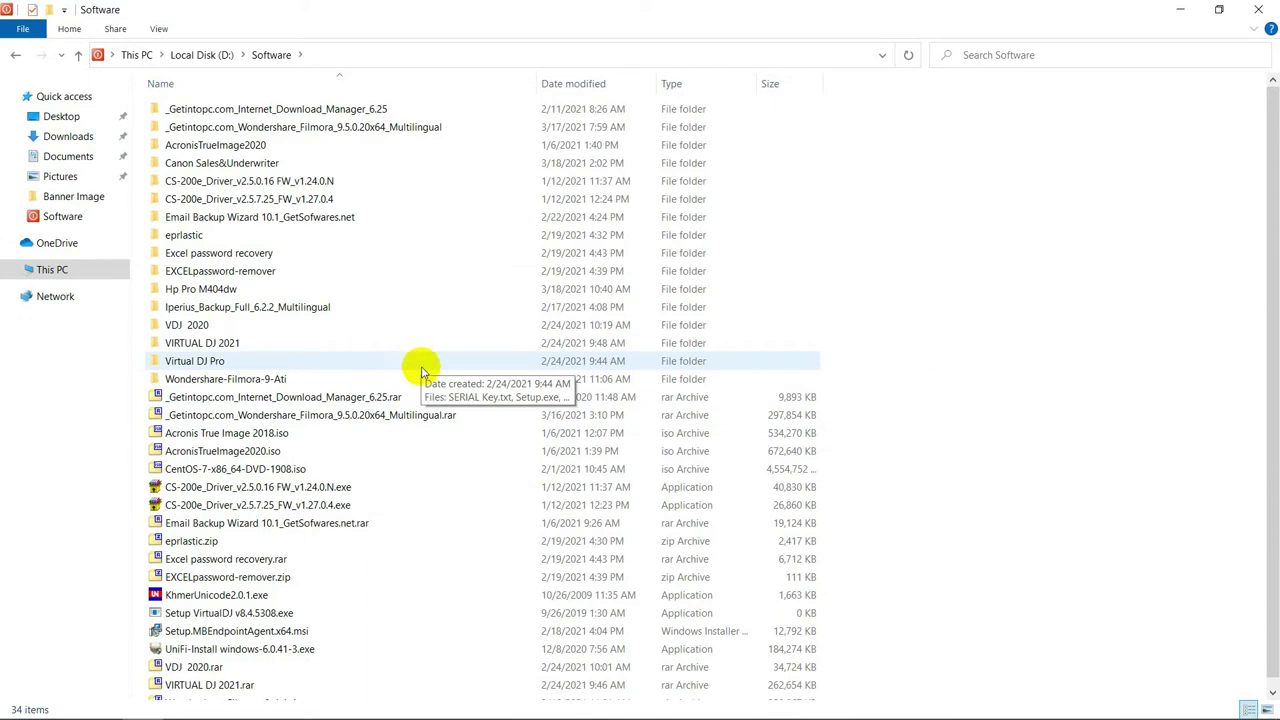
Find and open the Canon Sales&Underwriter folder inside the Software folder.
scroll(413, 440, down, 1)
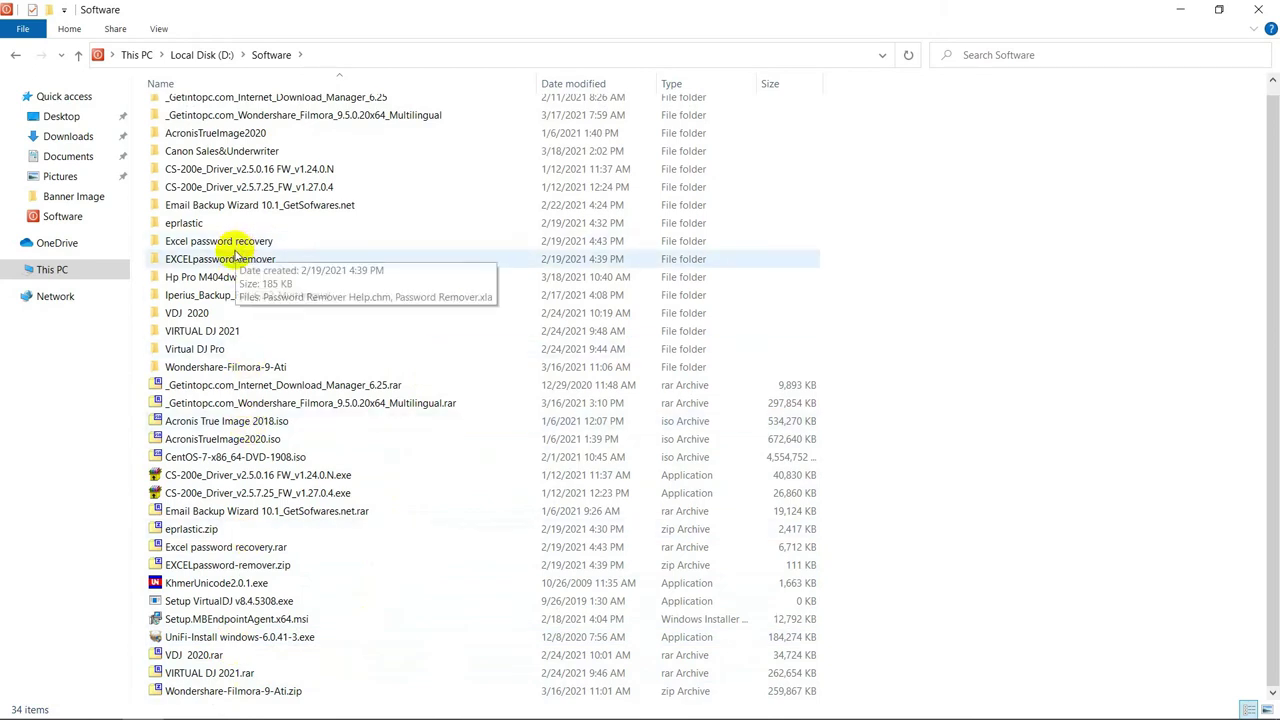
scroll(222, 248, up, 1)
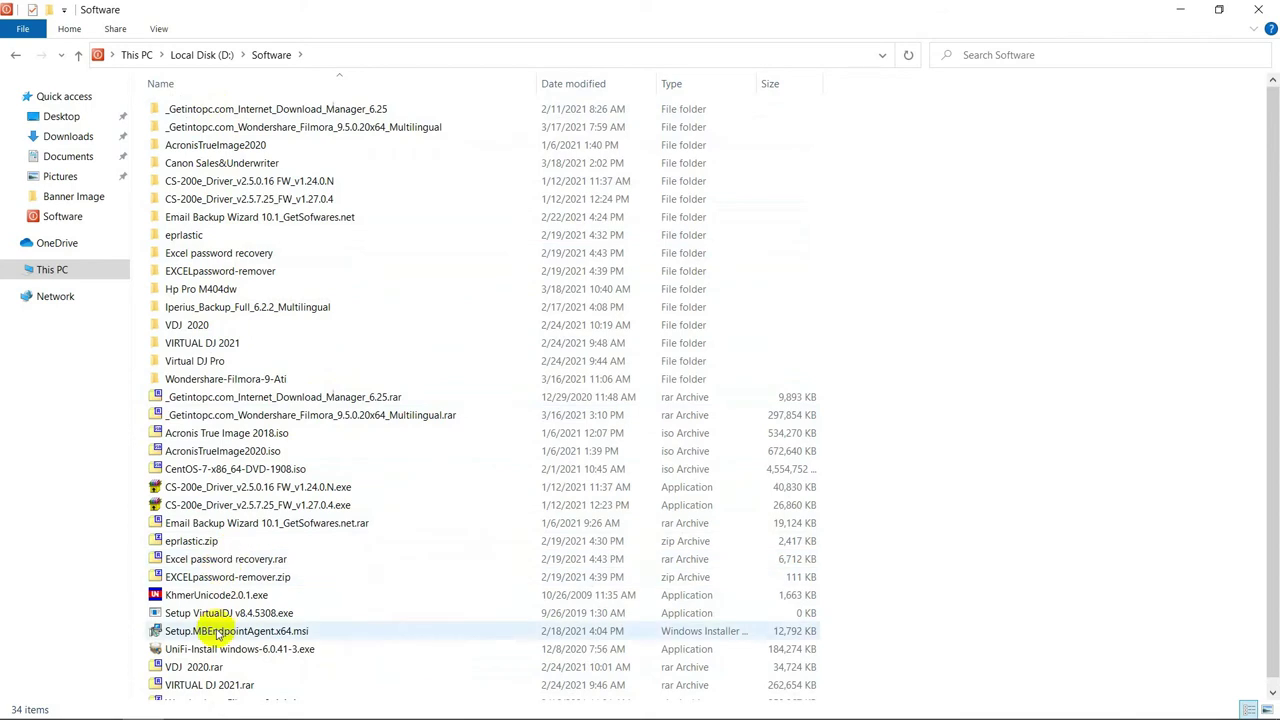
scroll(214, 625, down, 1)
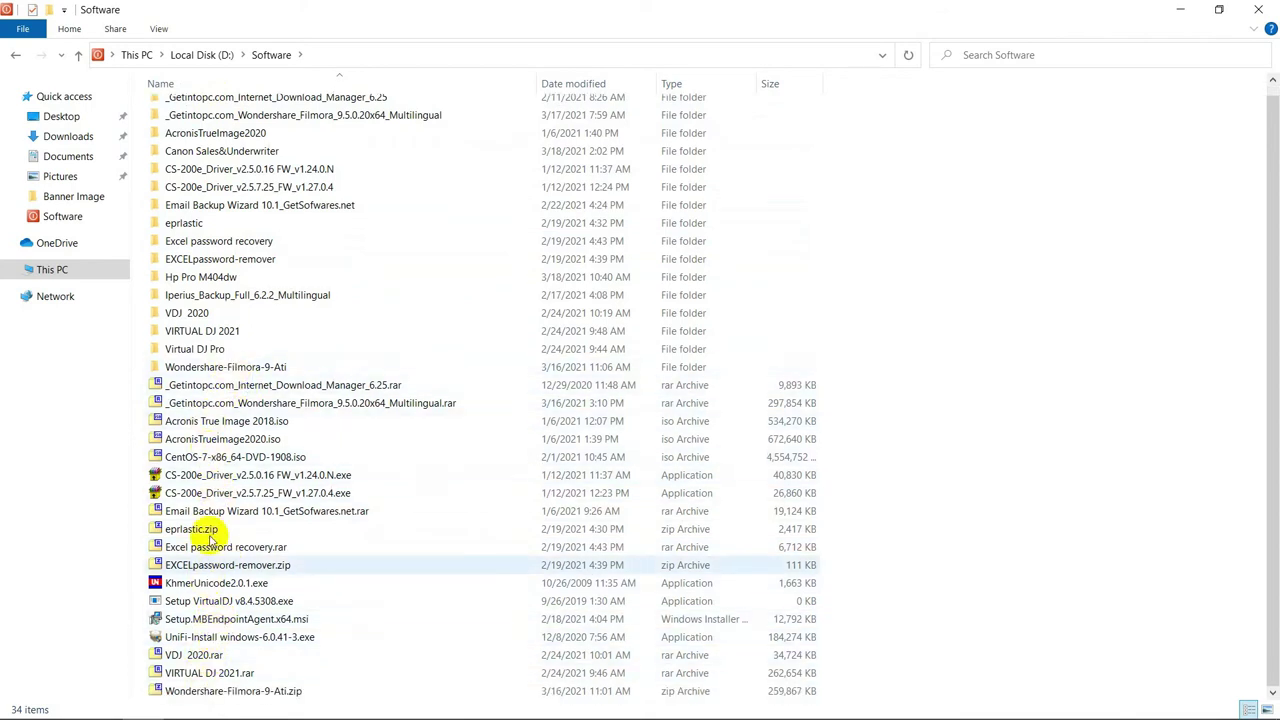
scroll(245, 262, up, 1)
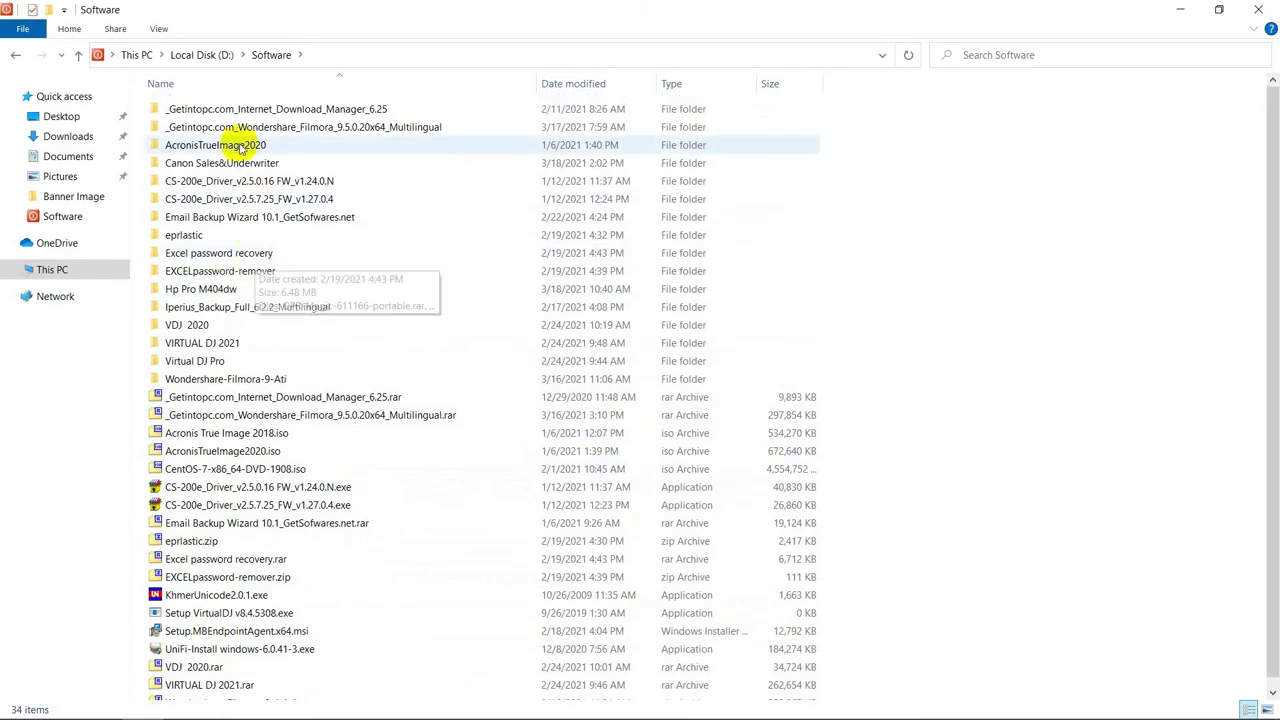
double_click(238, 165)
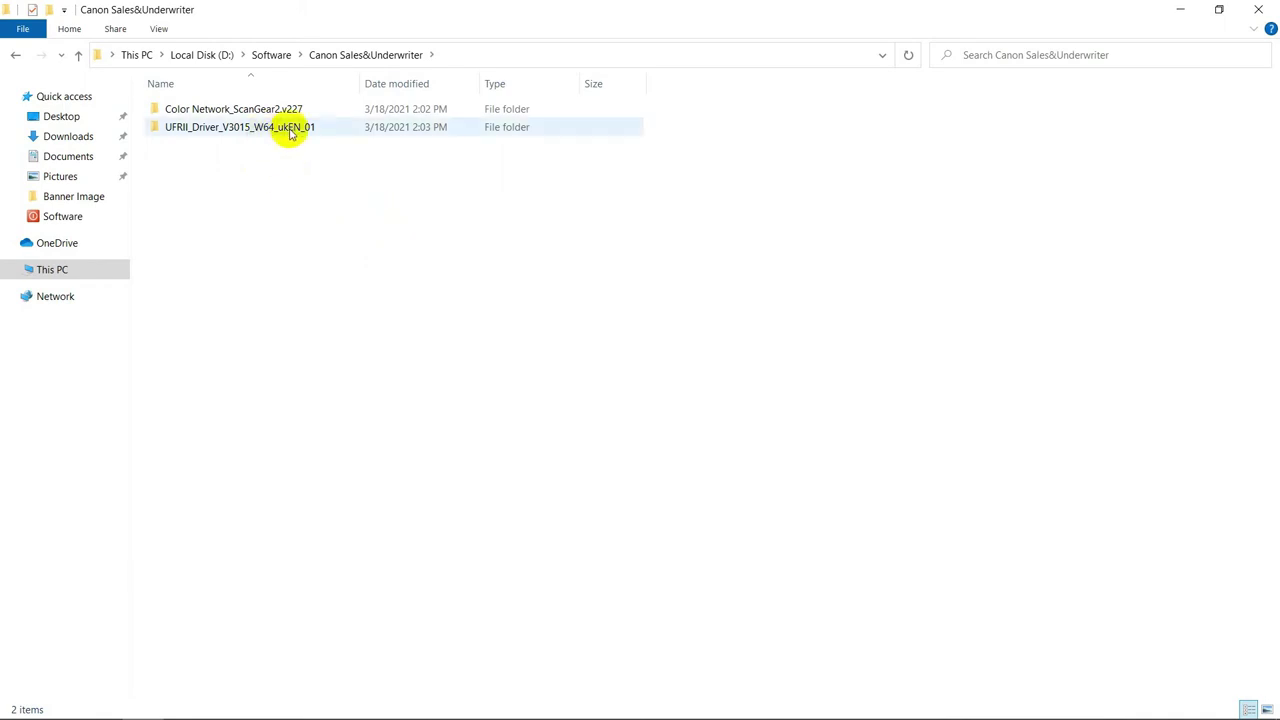
Run Setup.exe from the UFRII_Driver_V3015_W64_ukEN_01 folder and agree to the Canon license agreement.
double_click(251, 129)
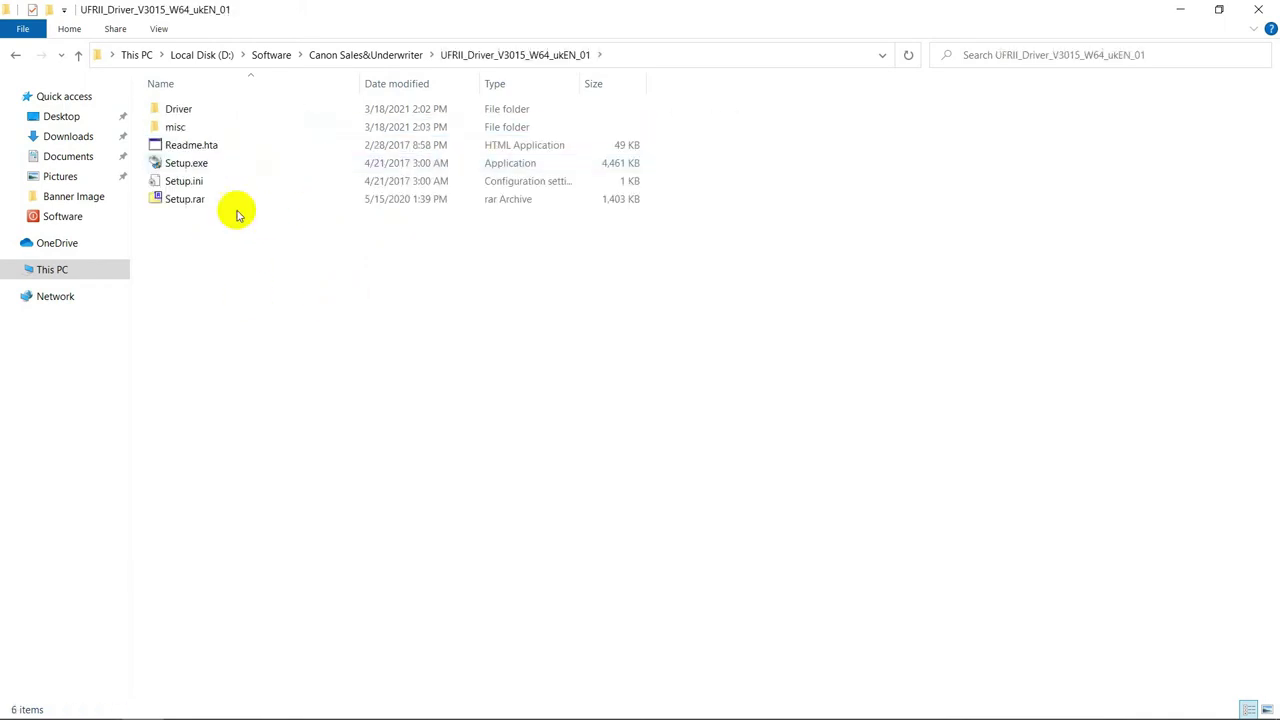
double_click(195, 165)
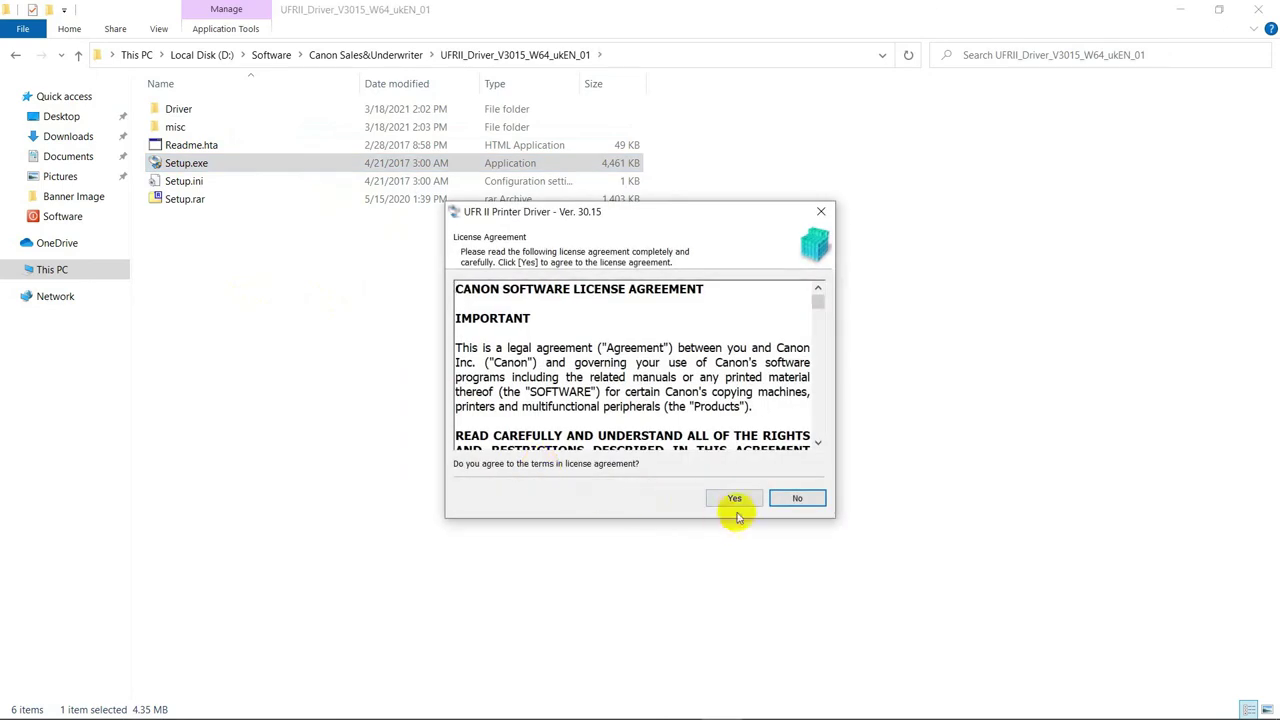
click(735, 499)
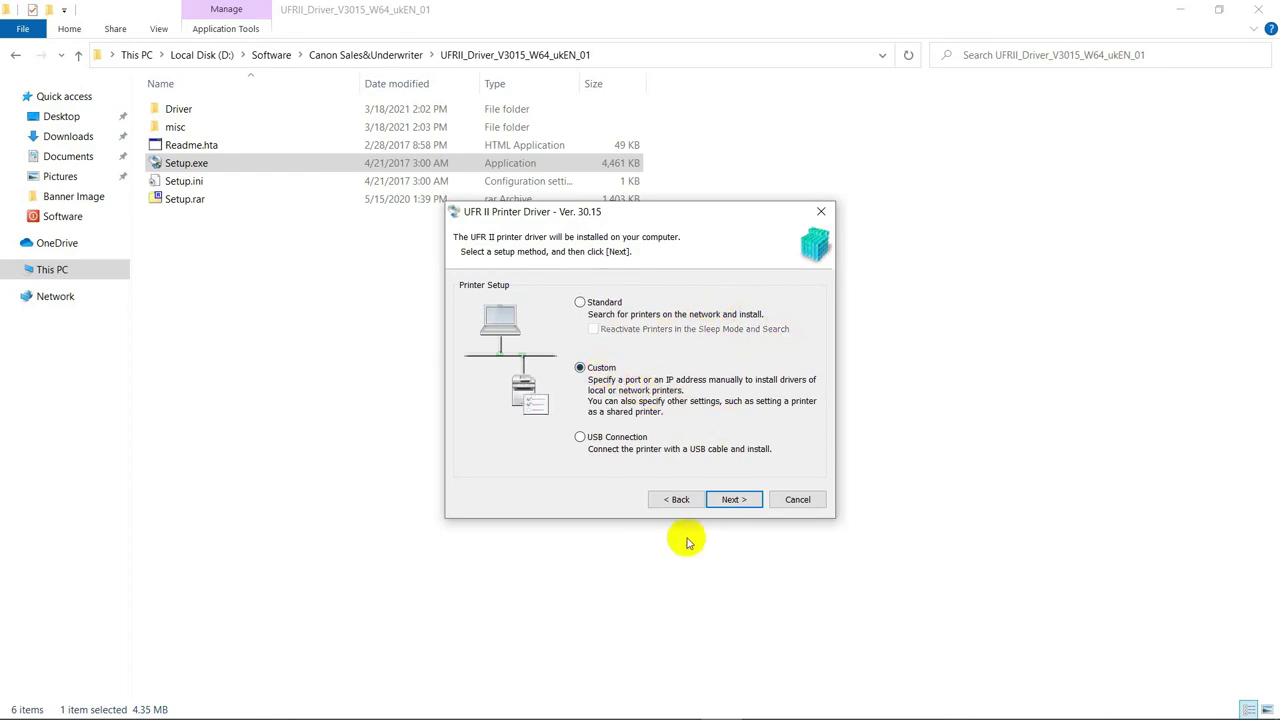
Continue with the Custom setup without the Canon Driver Information Assist Service and select Canon iR2535/2545 UFRII LT as the printer to install.
click(741, 501)
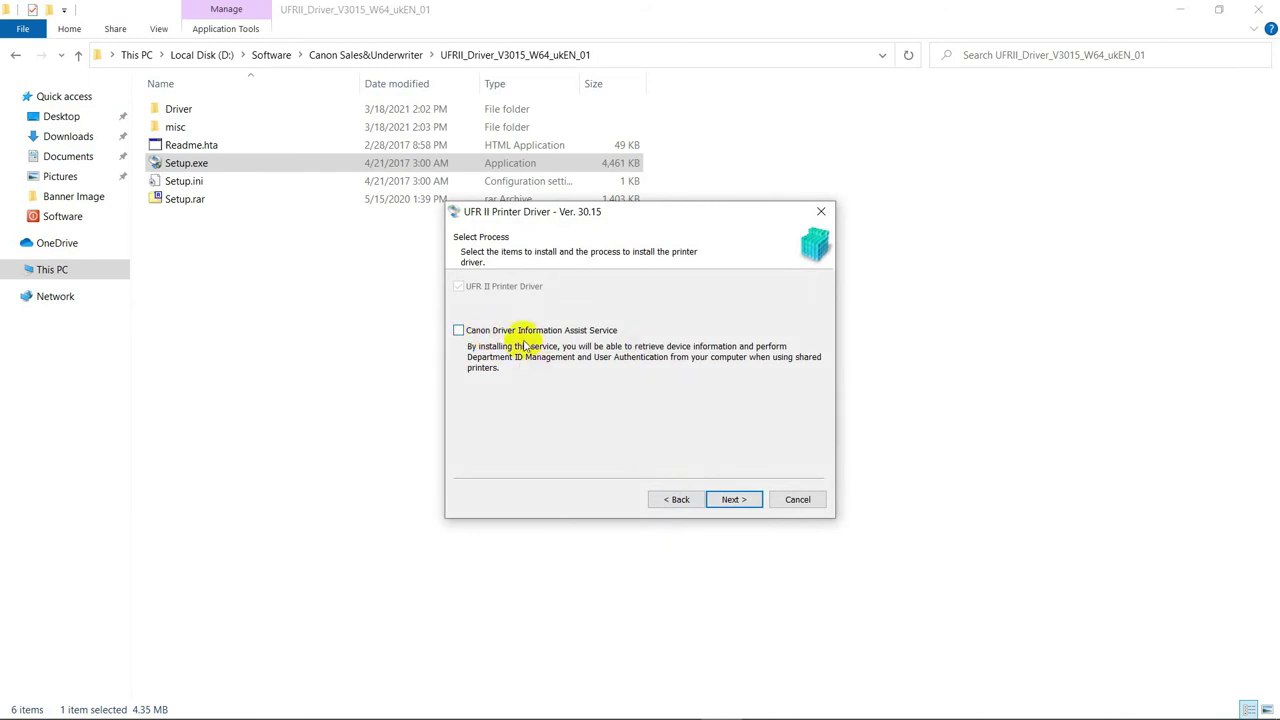
click(735, 501)
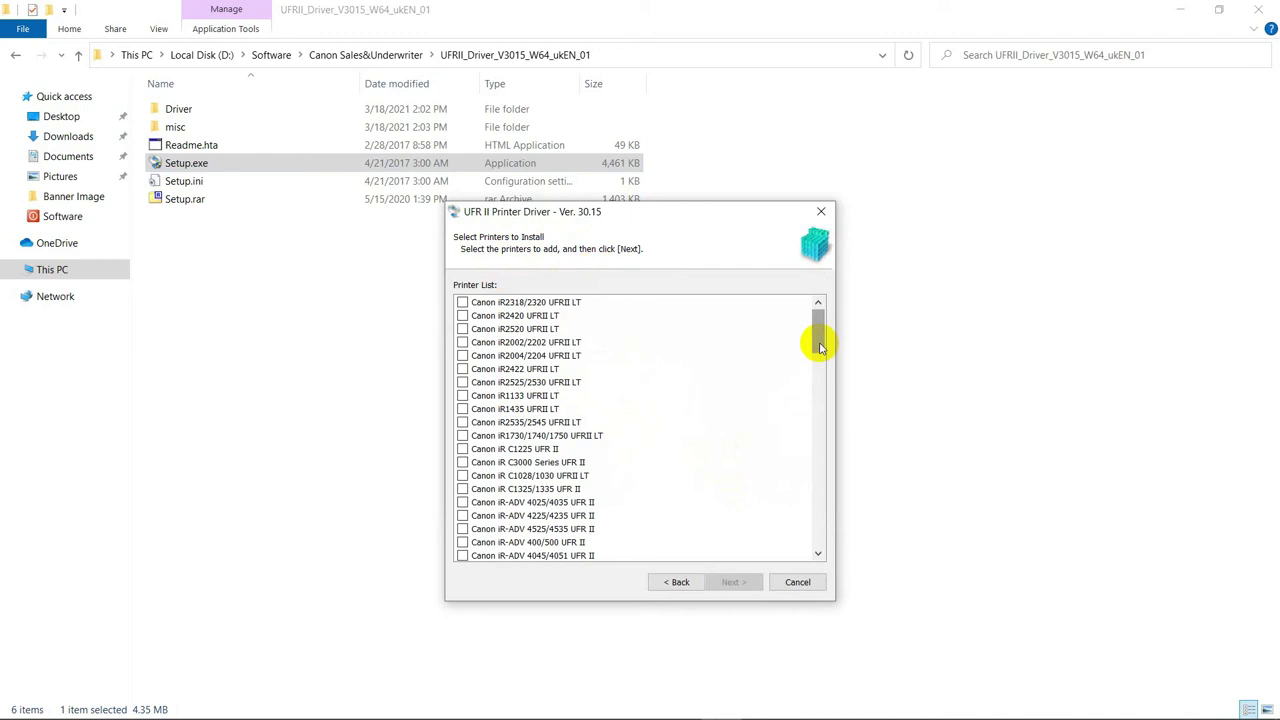
click(500, 424)
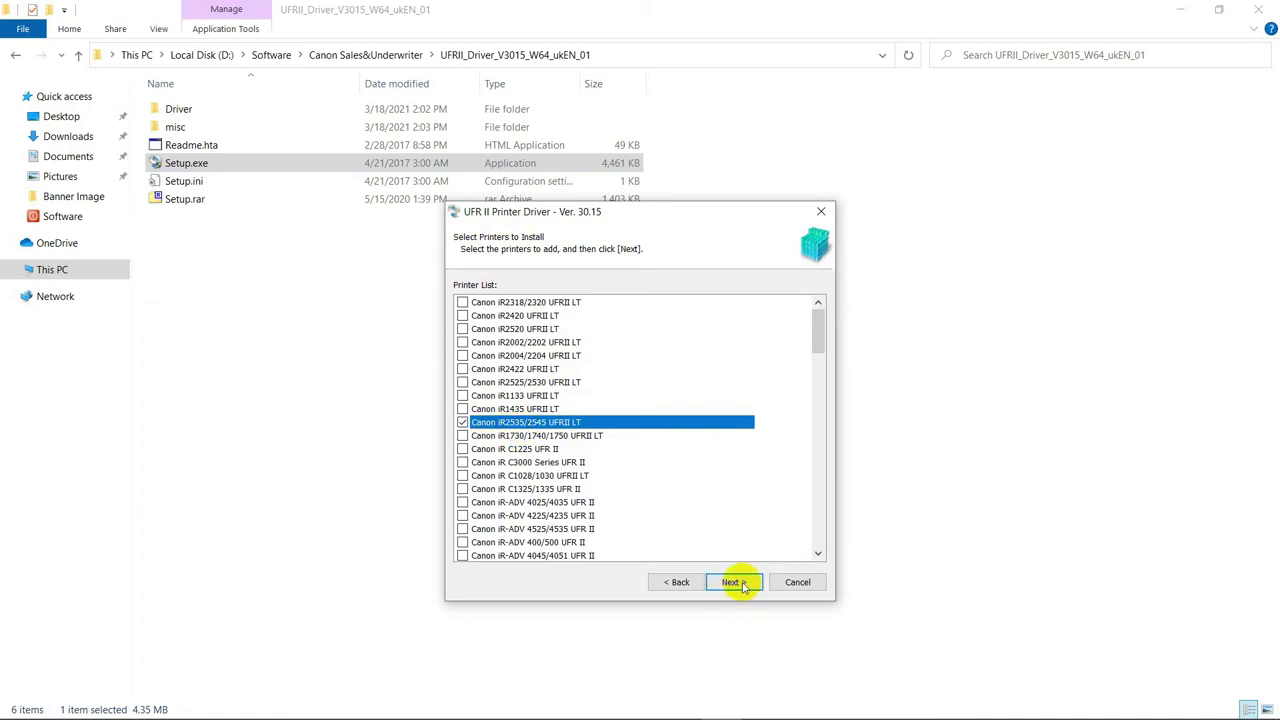
click(734, 582)
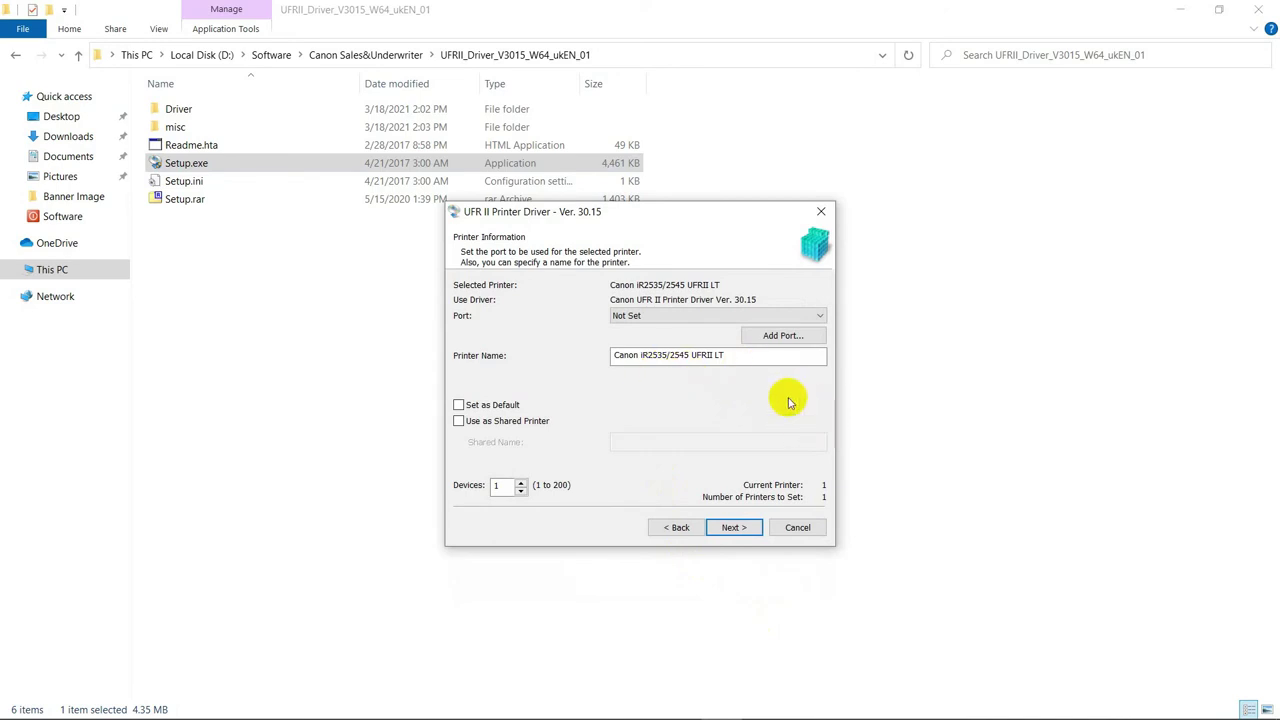
Add a Standard TCP/IP port for the printer with IP address and port name 172.16.23.110.
click(789, 338)
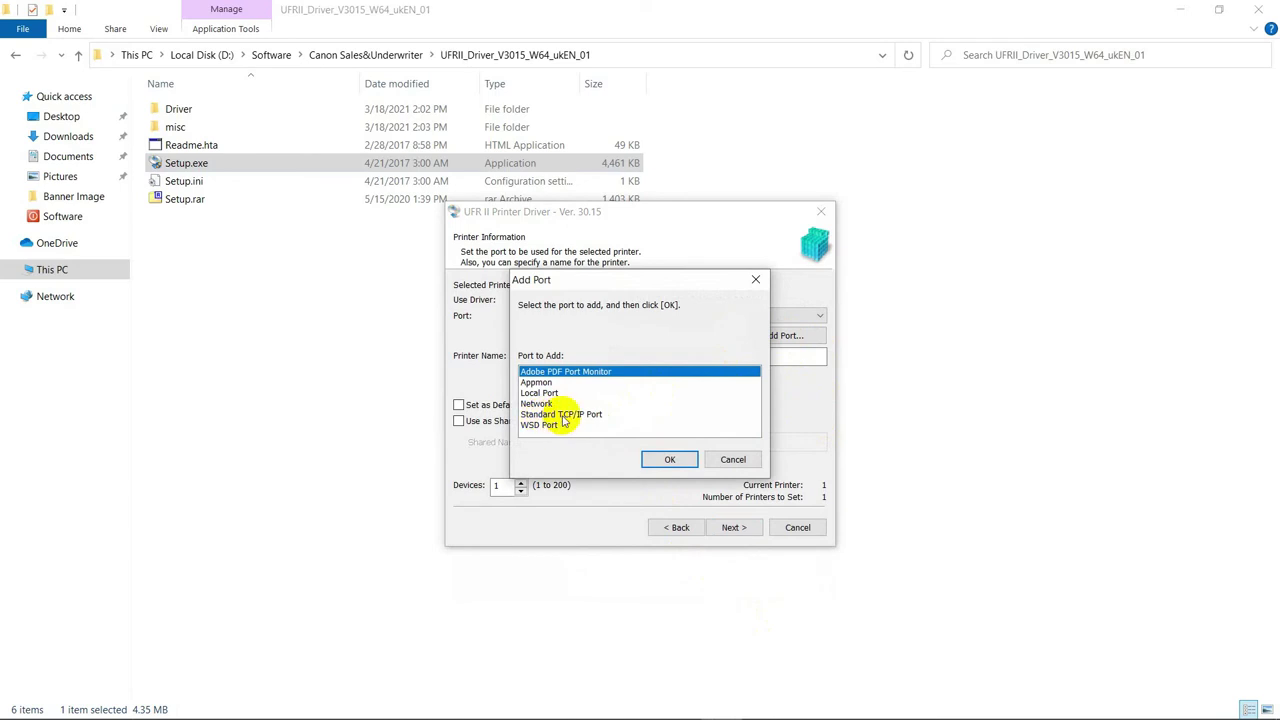
click(580, 414)
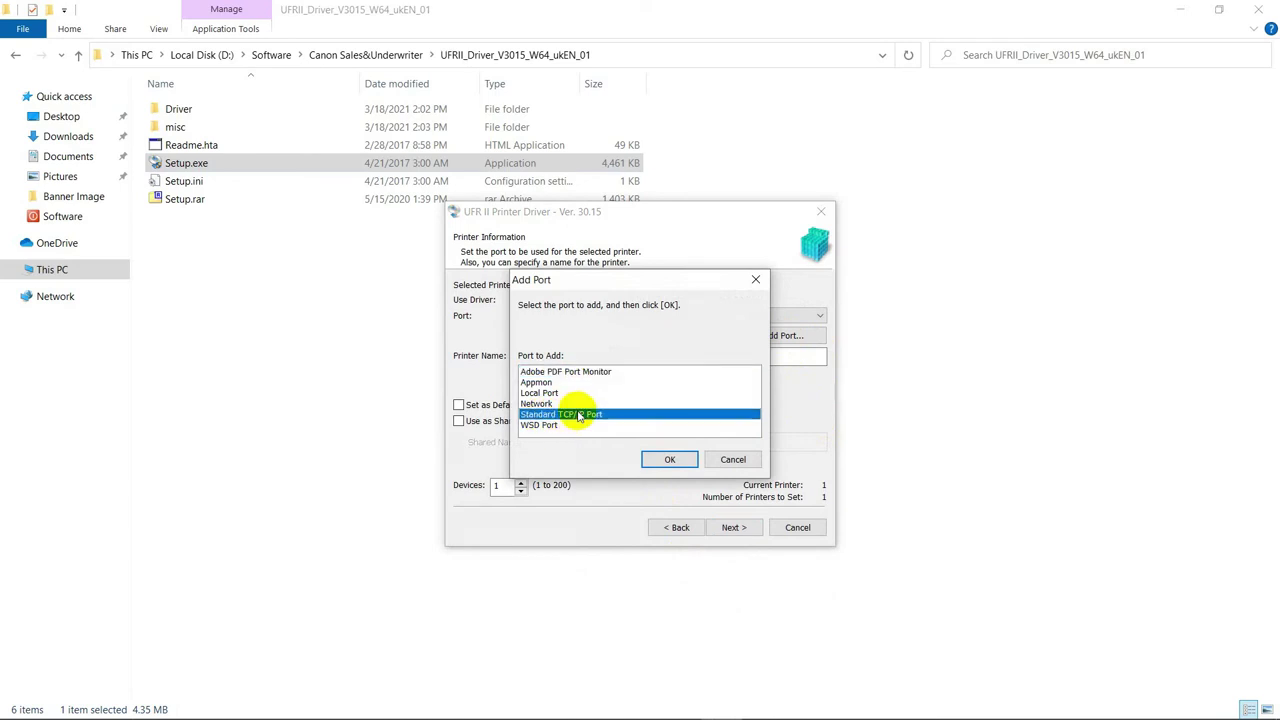
click(667, 460)
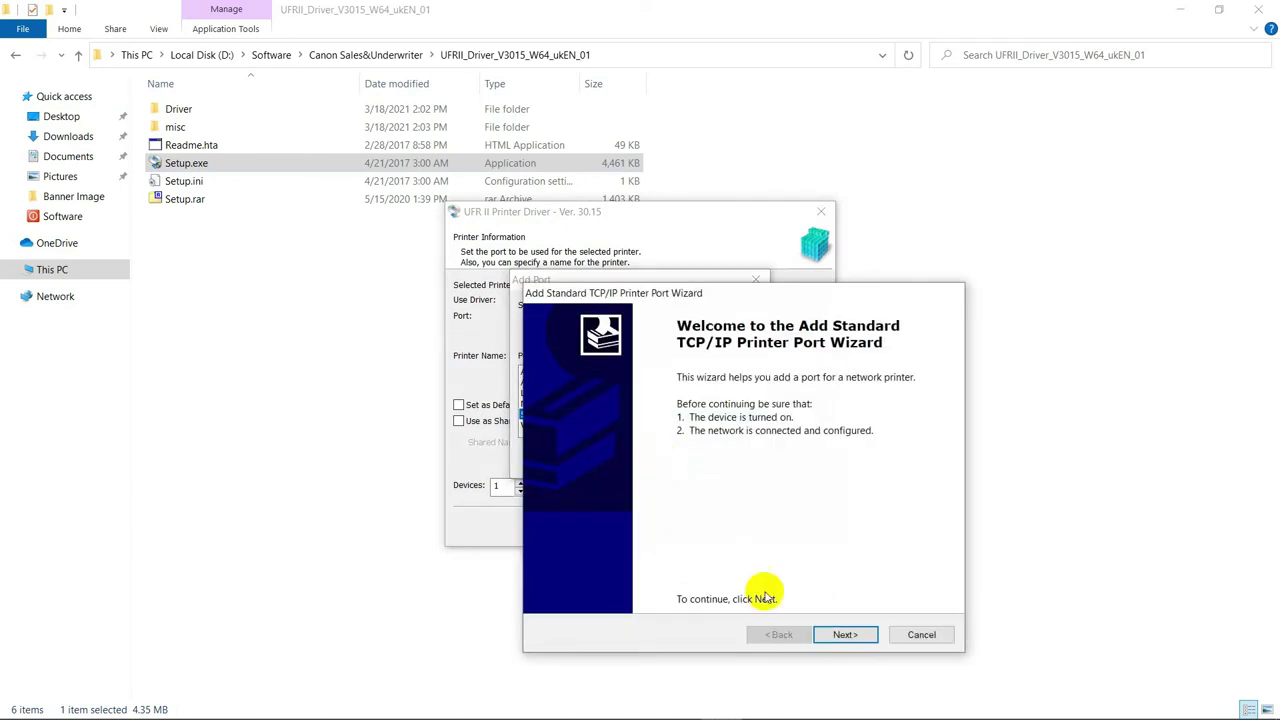
click(845, 635)
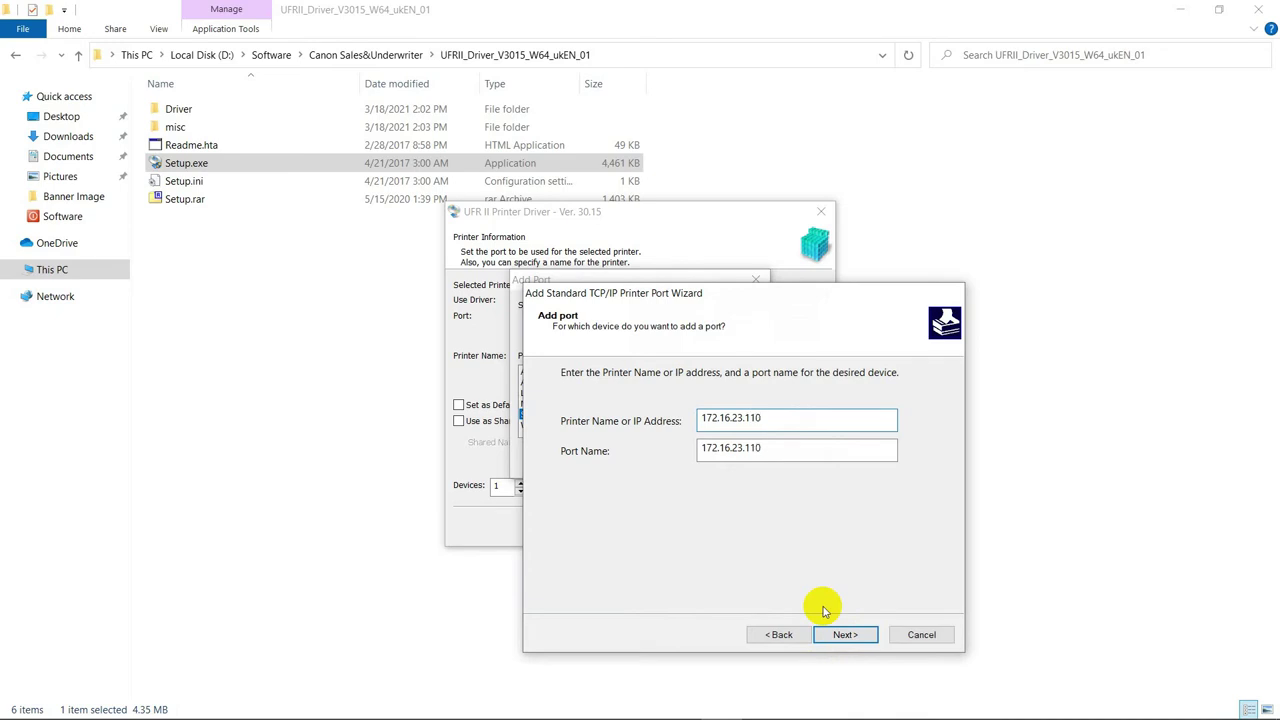
click(848, 643)
drag(823, 297, 647, 130)
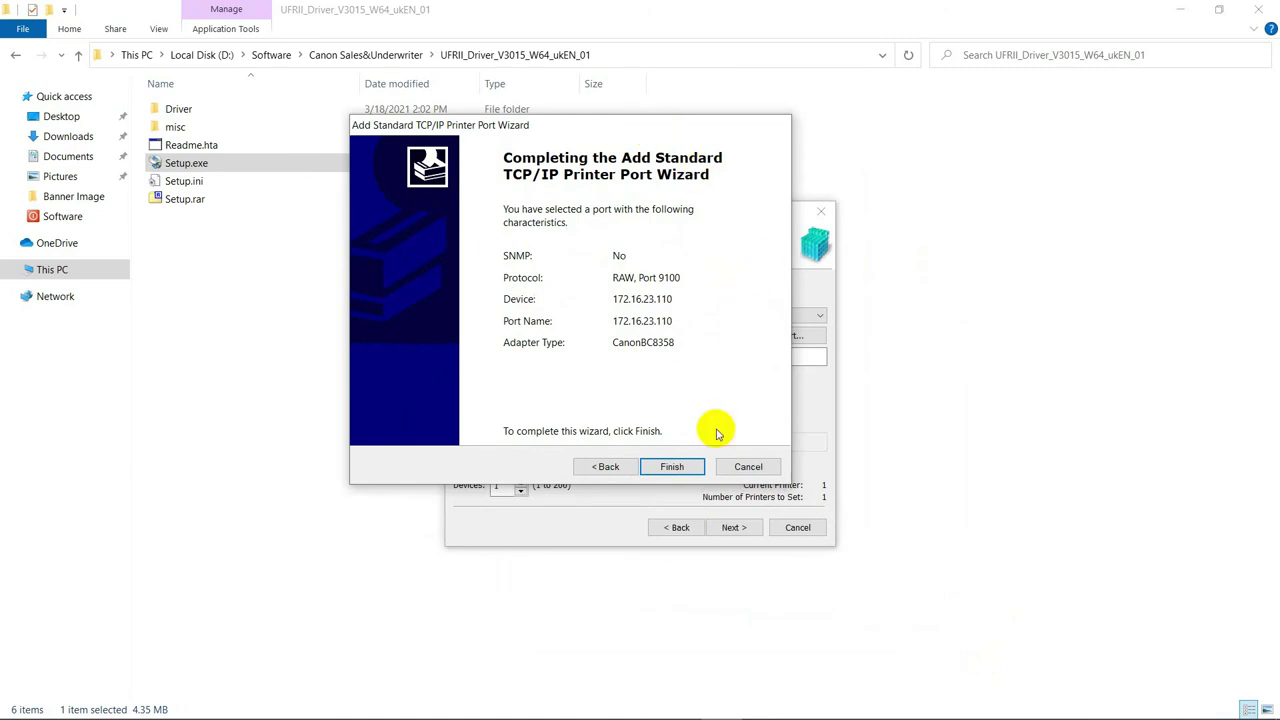
click(673, 468)
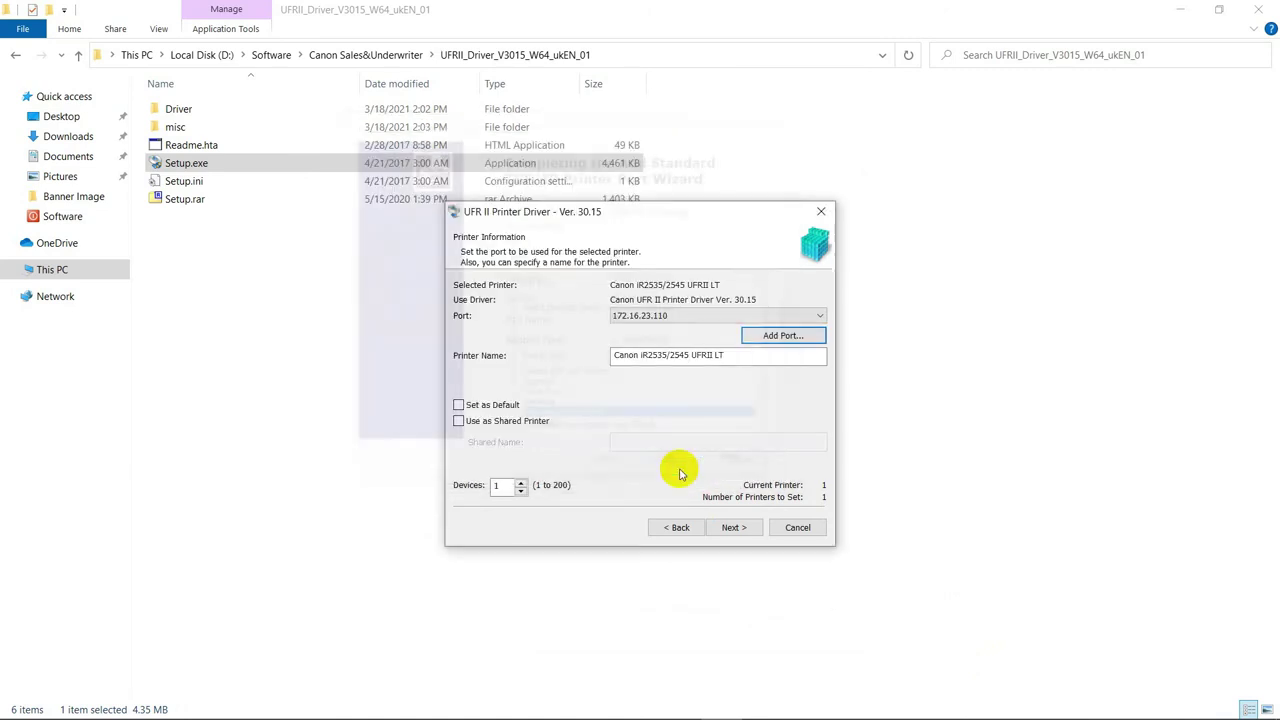
Install the Canon iR2535/2545 UFRII LT driver on the chosen port and exit the setup wizard without restarting the computer.
click(733, 528)
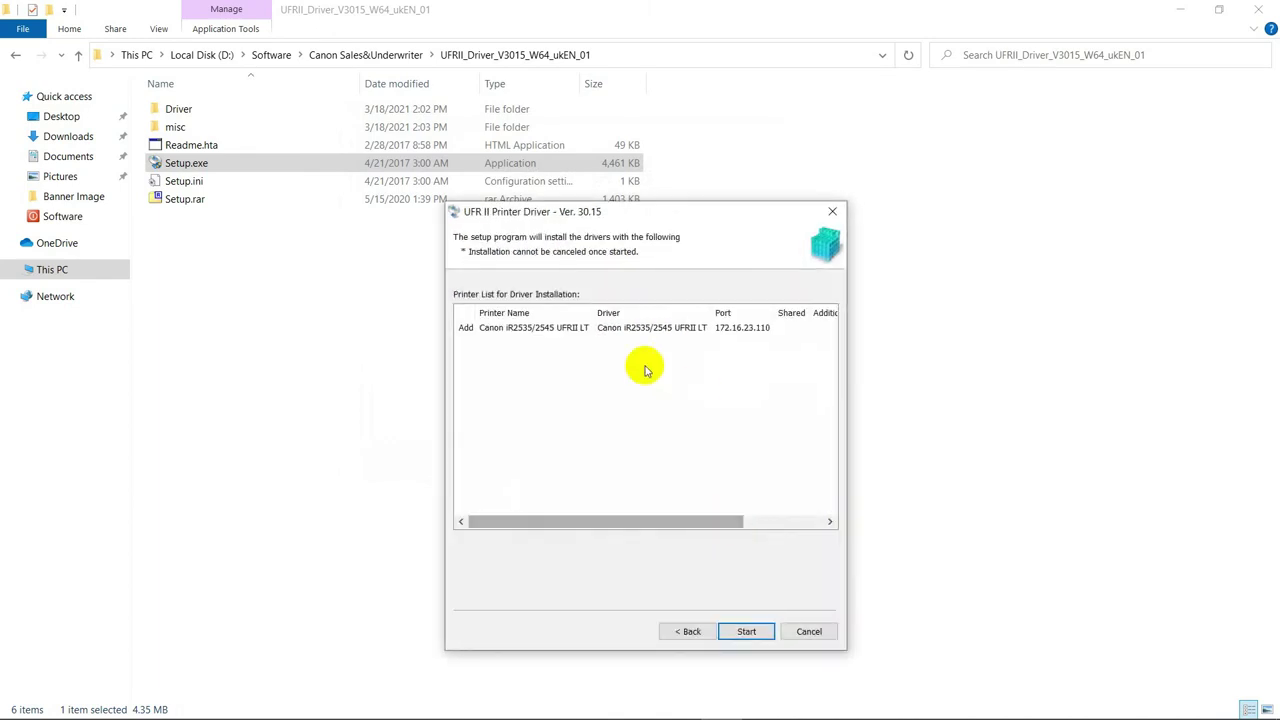
click(622, 340)
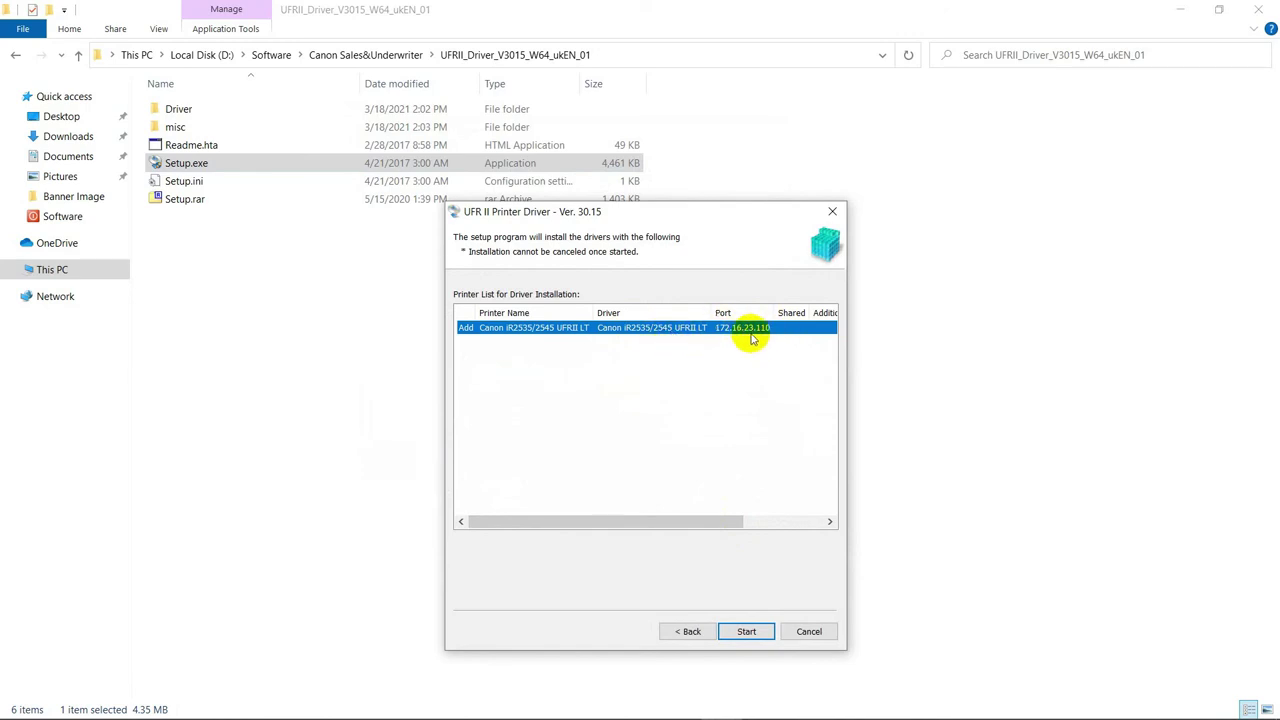
click(747, 632)
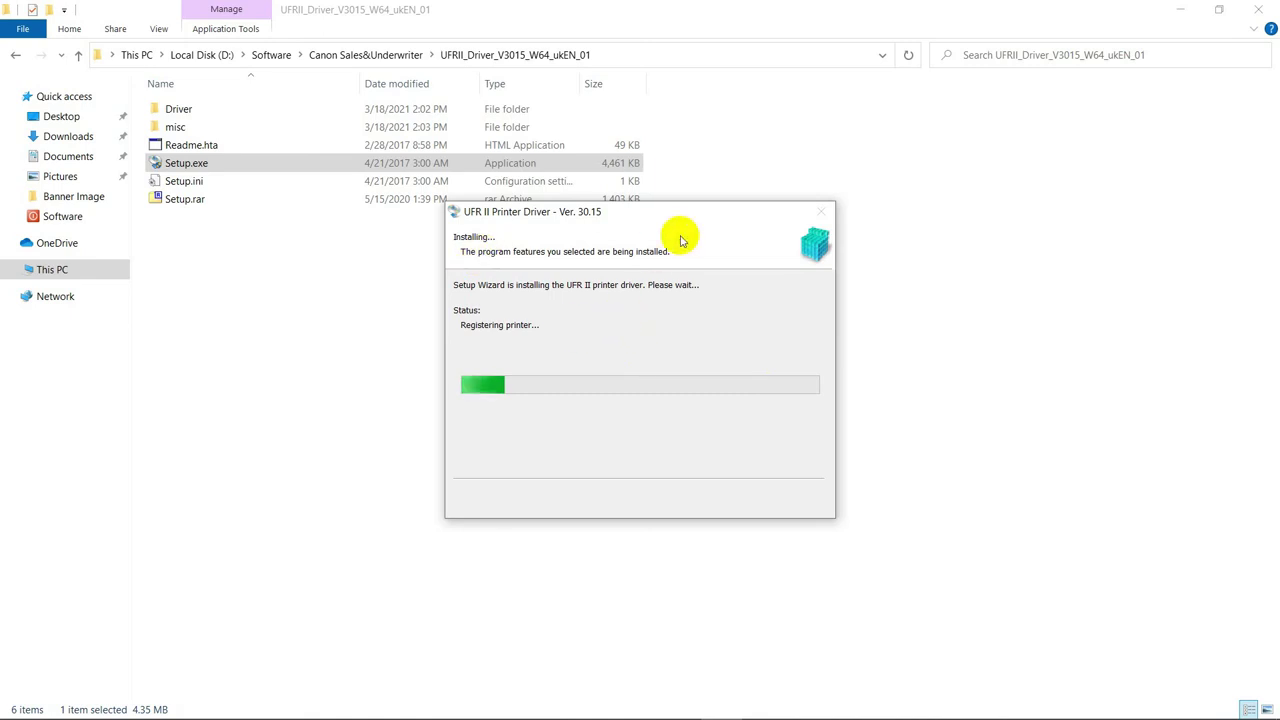
mouse_move(686, 208)
mouse_down()
mouse_move(651, 206)
mouse_move(672, 210)
mouse_up()
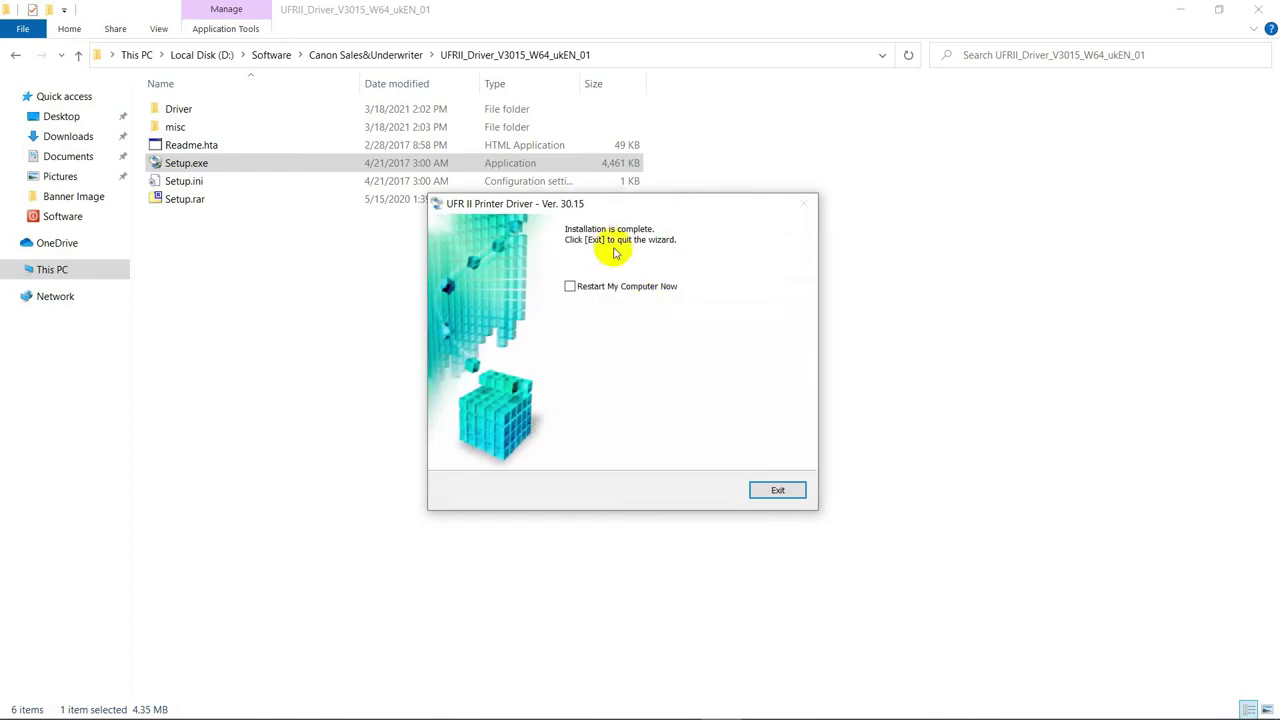
click(778, 492)
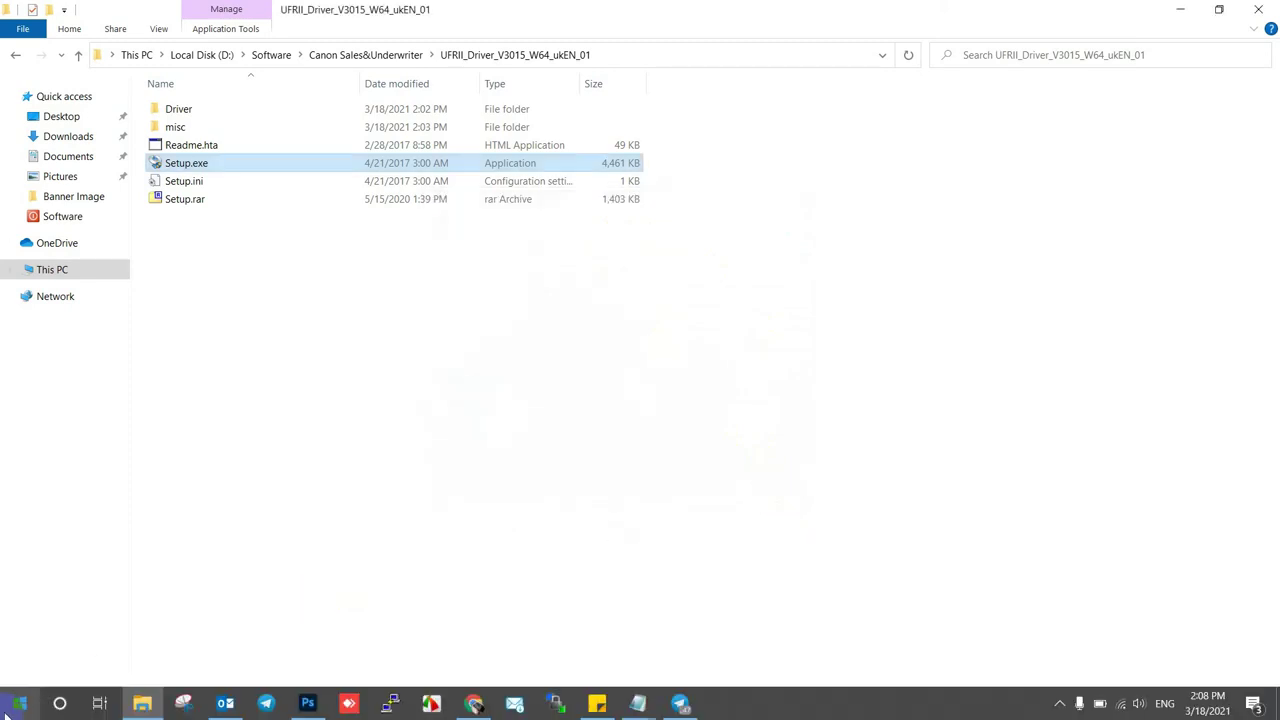
Search Windows for Control Panel and open its Devices and Printers page.
right_click(19, 710)
click(48, 602)
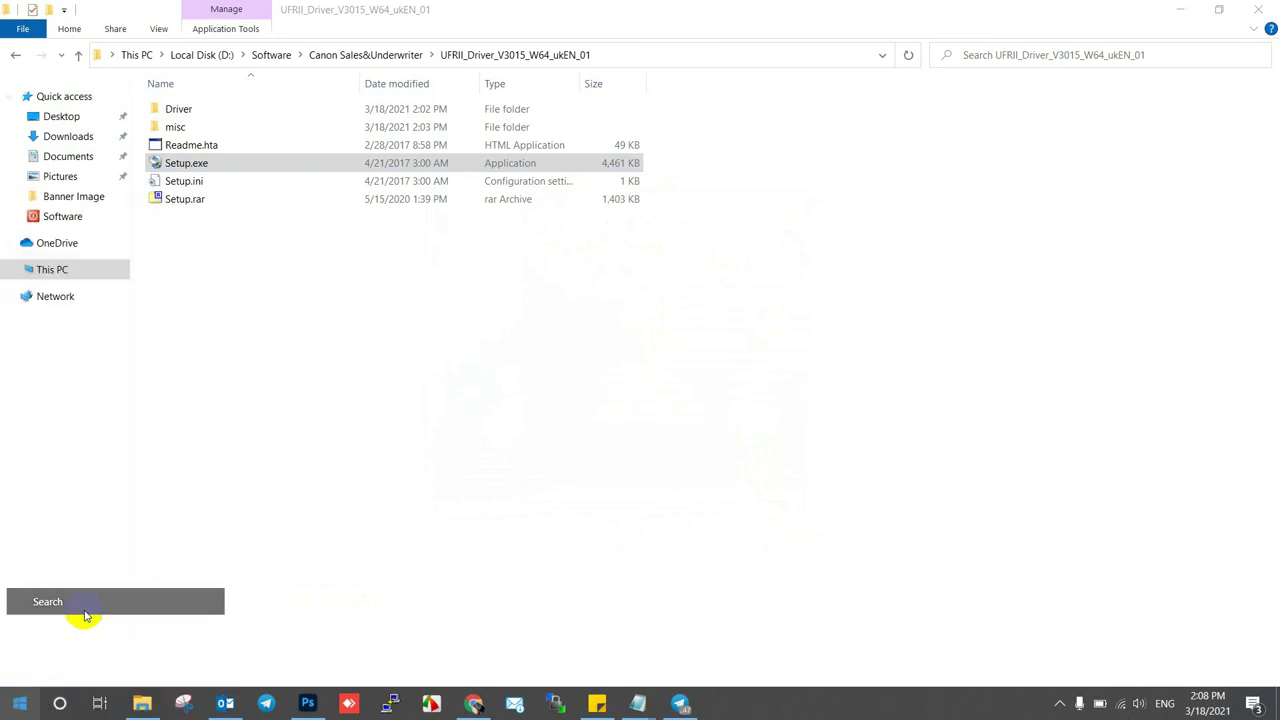
text(contro)
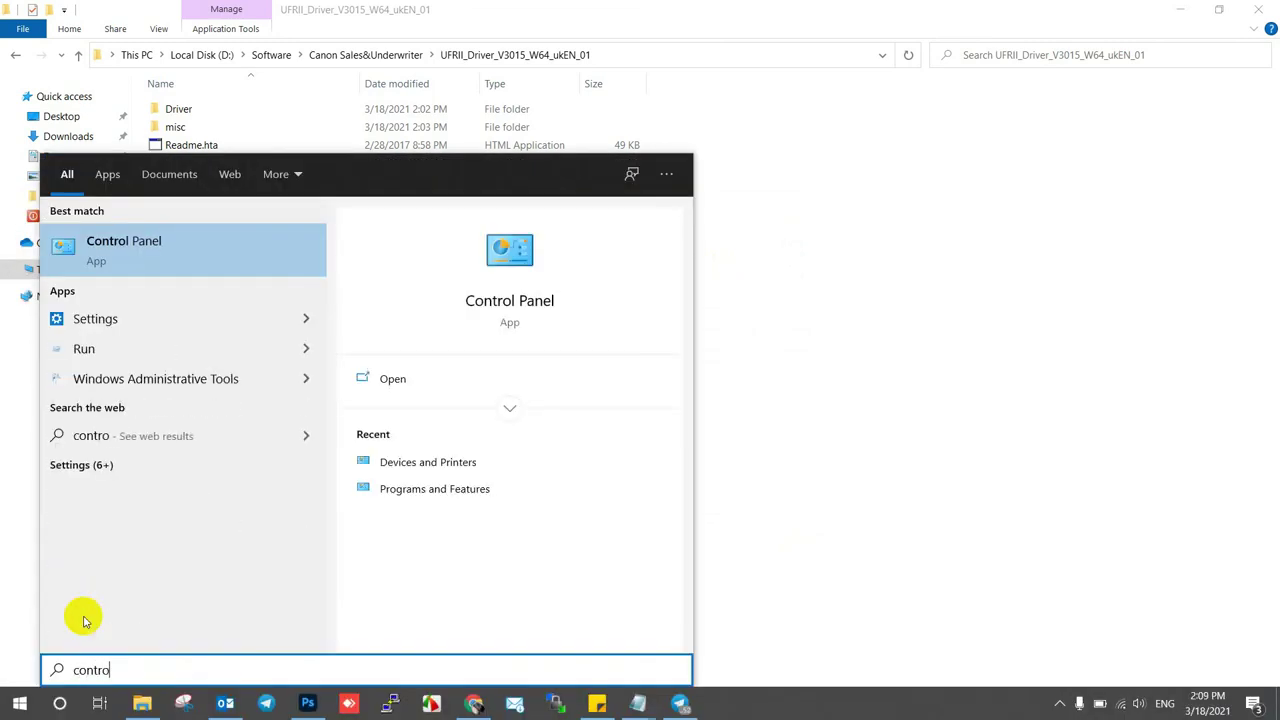
click(195, 262)
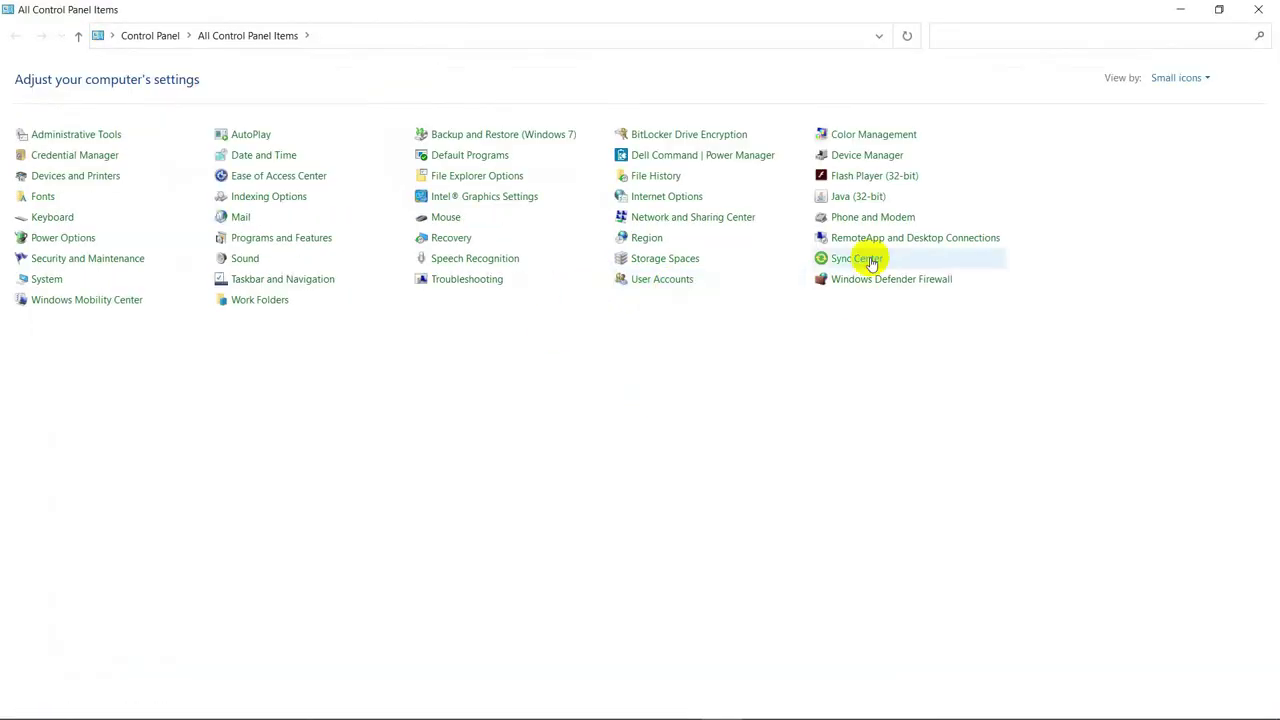
click(67, 180)
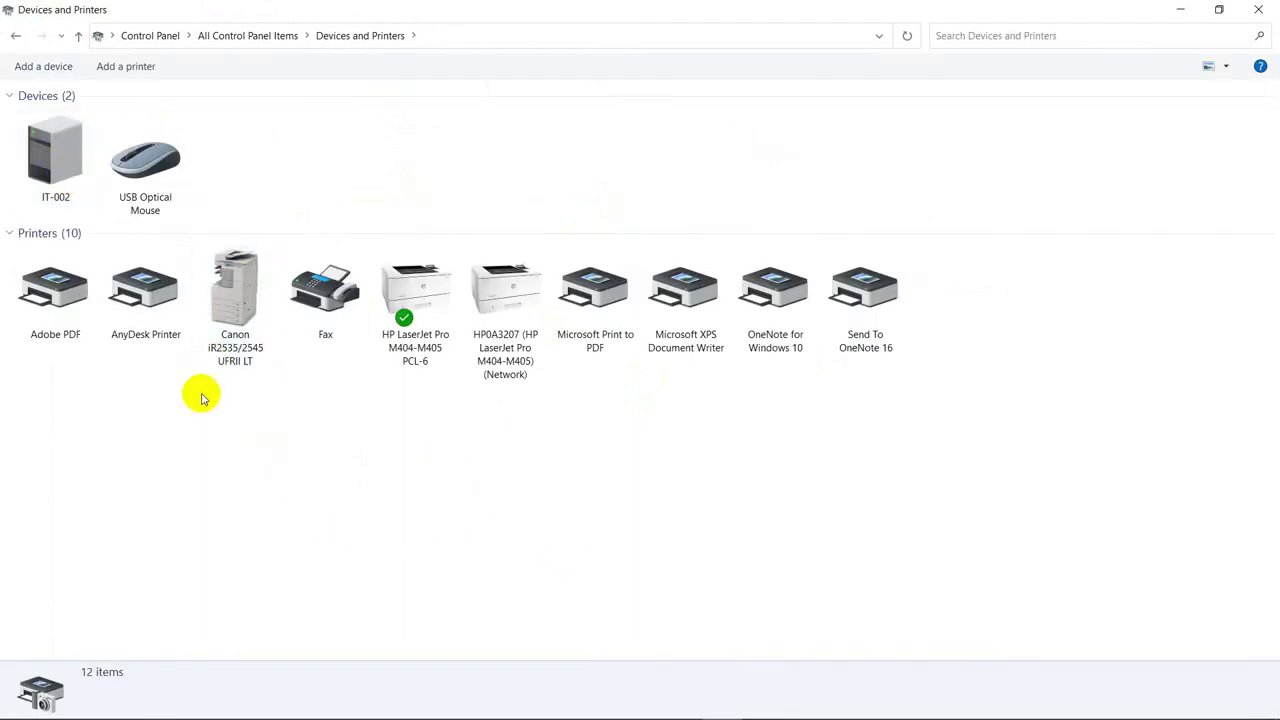
Open the printing preferences of the Canon iR2535/2545 UFRII LT and check the page size options, keeping A4.
click(237, 296)
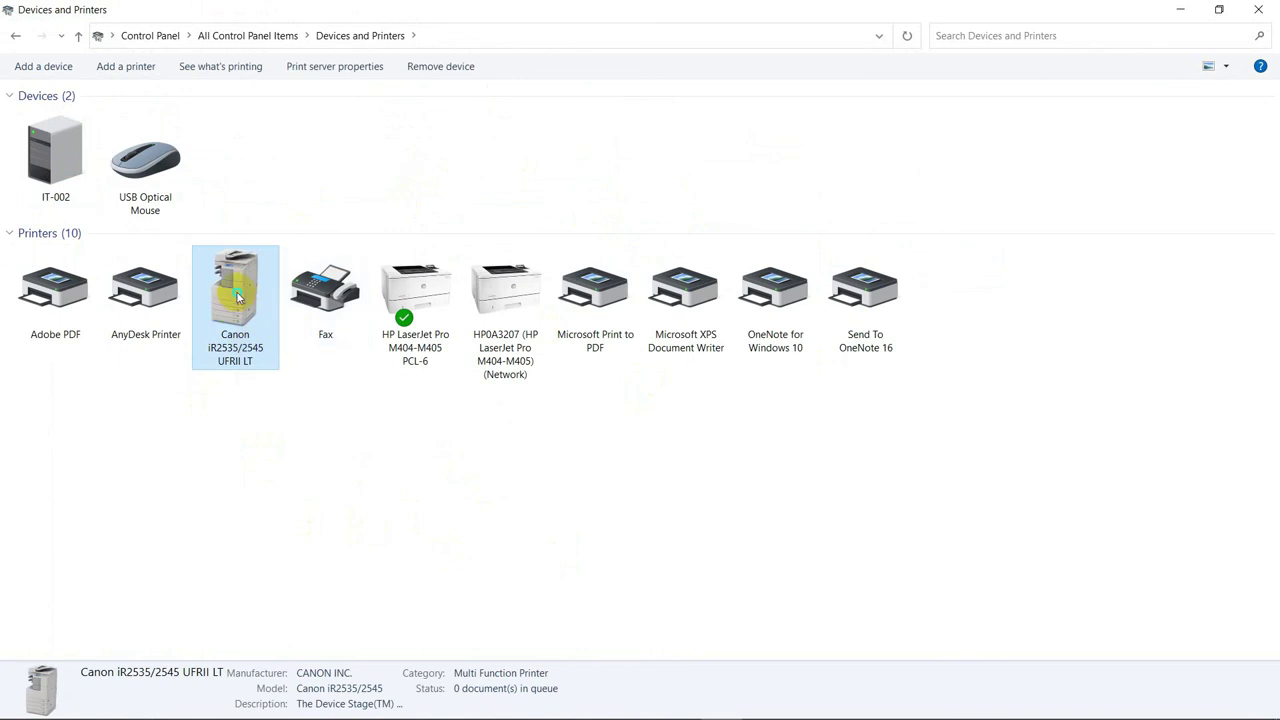
right_click(237, 296)
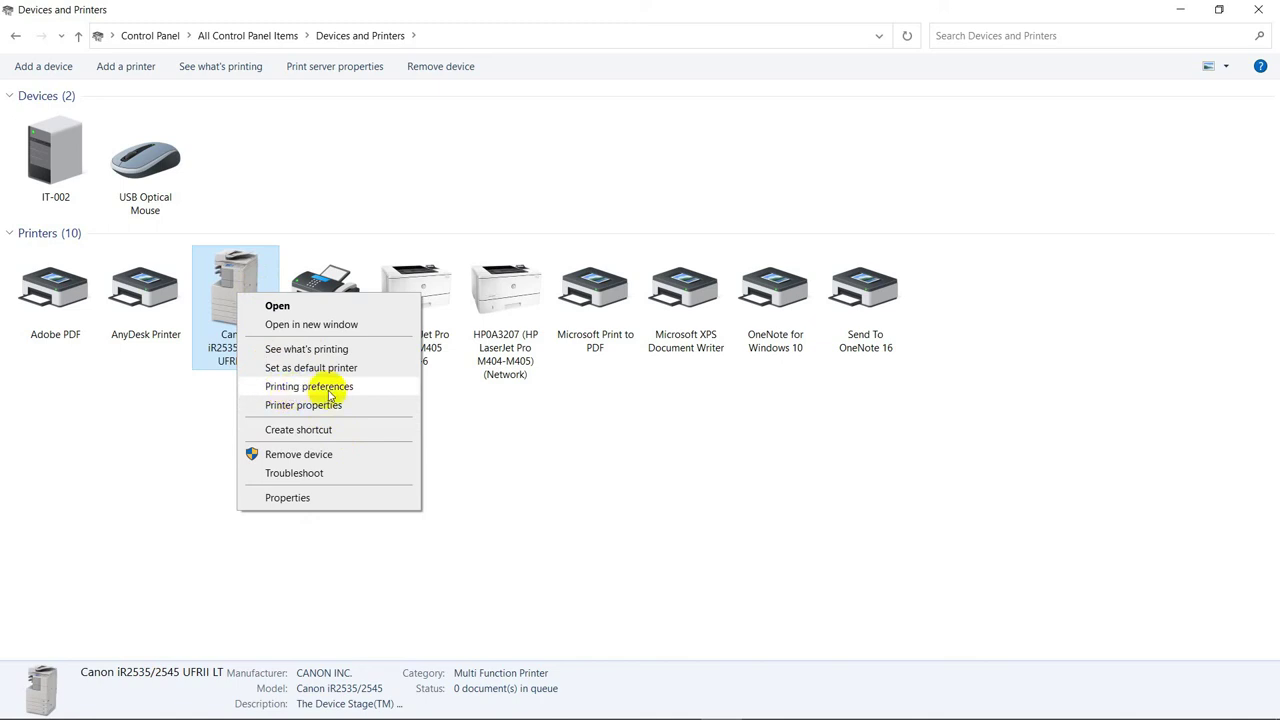
click(330, 388)
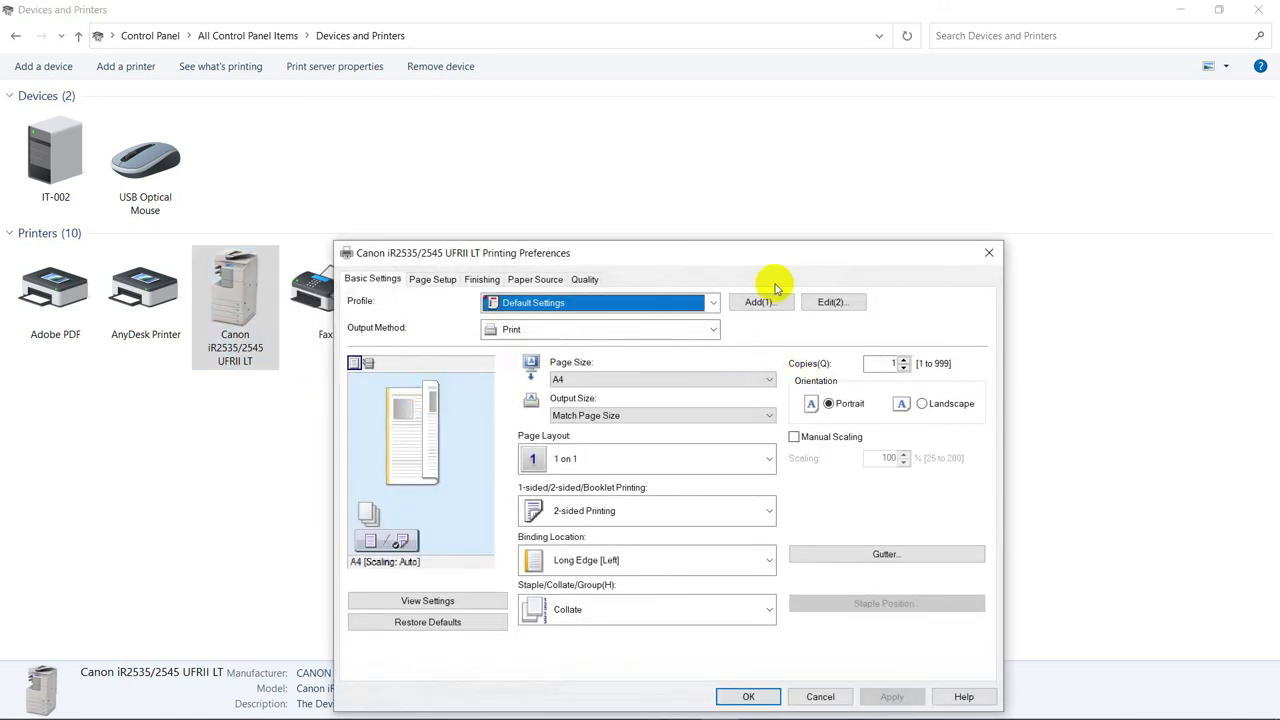
drag(650, 252, 613, 125)
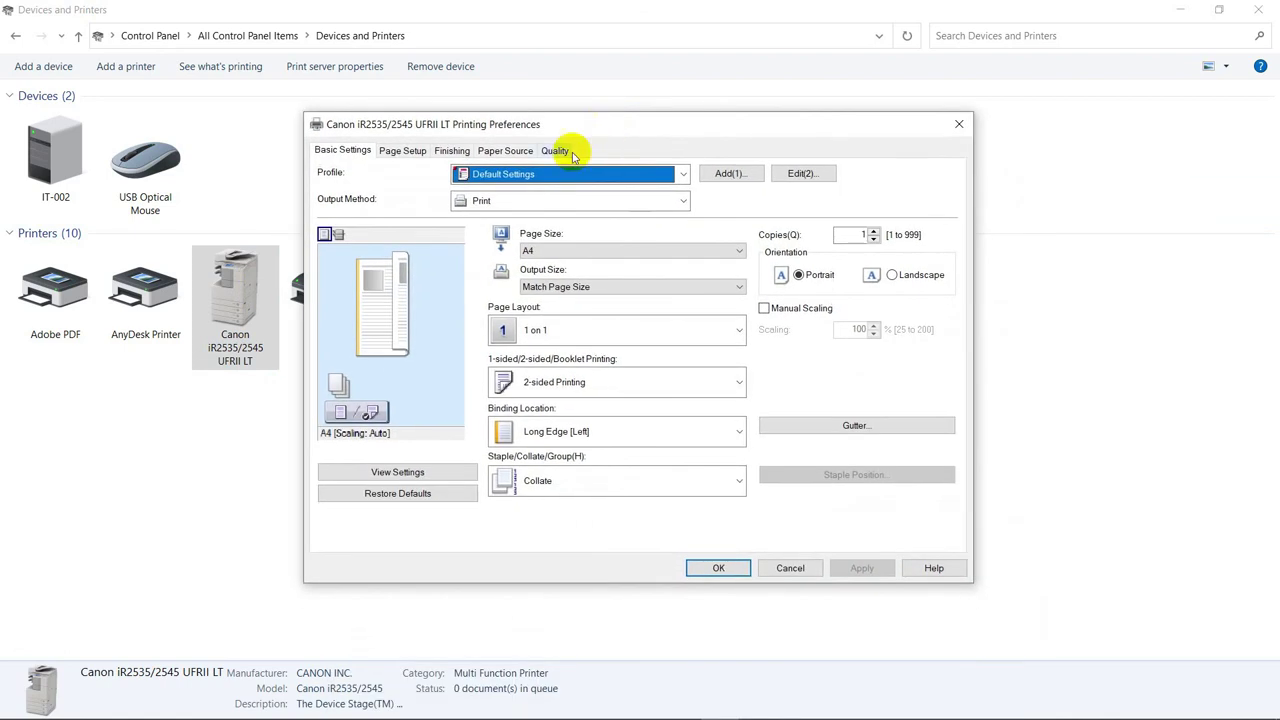
click(540, 253)
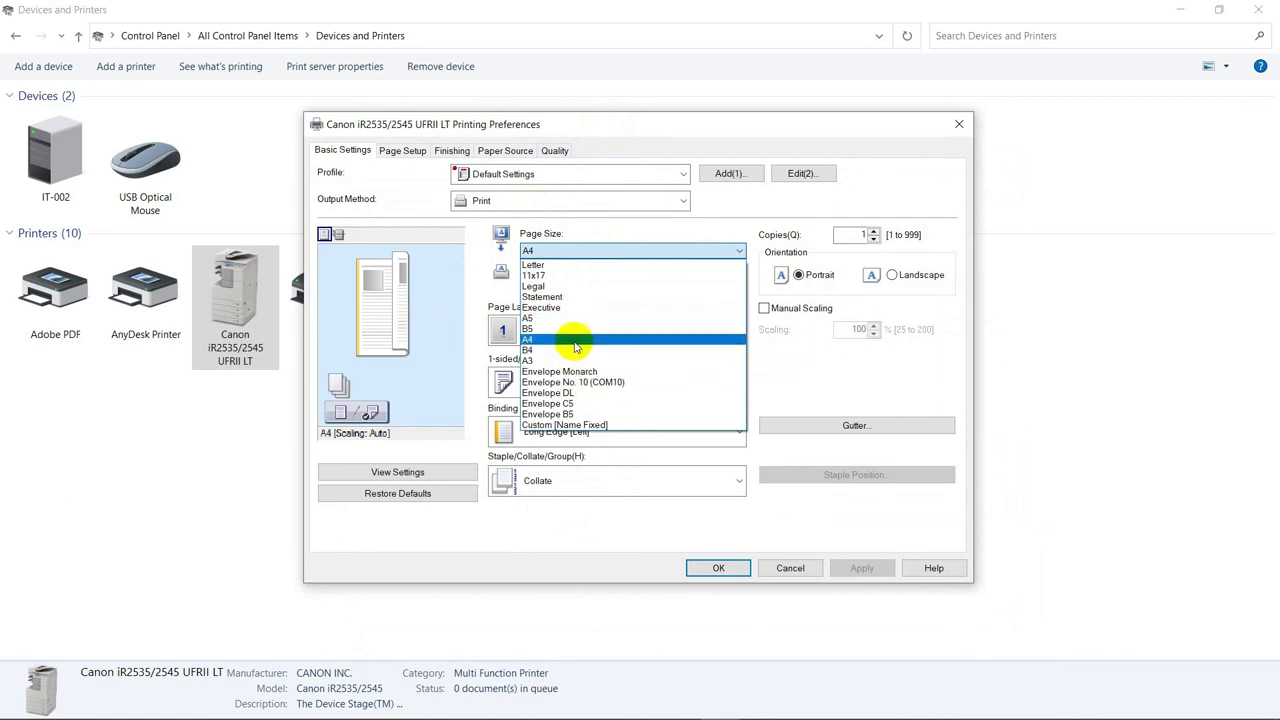
click(686, 122)
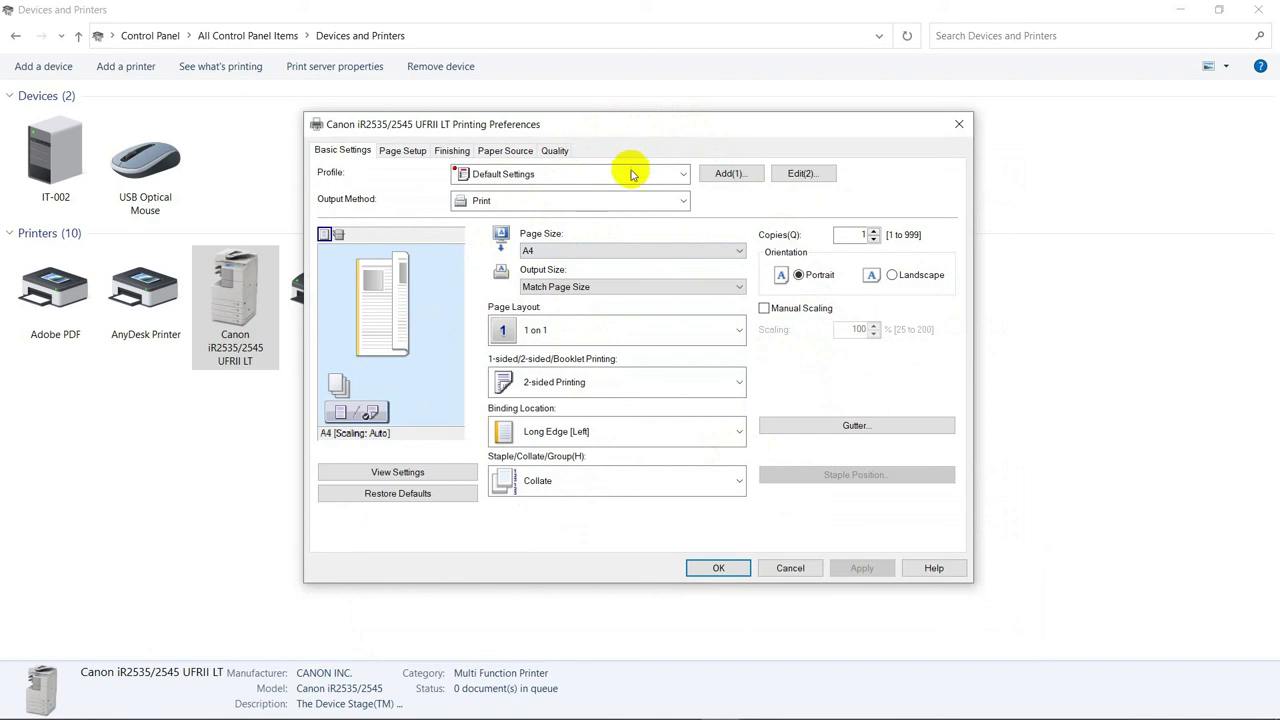
Set the Canon printer's print style in the finishing settings to 1-sided Printing and apply the preferences.
click(451, 152)
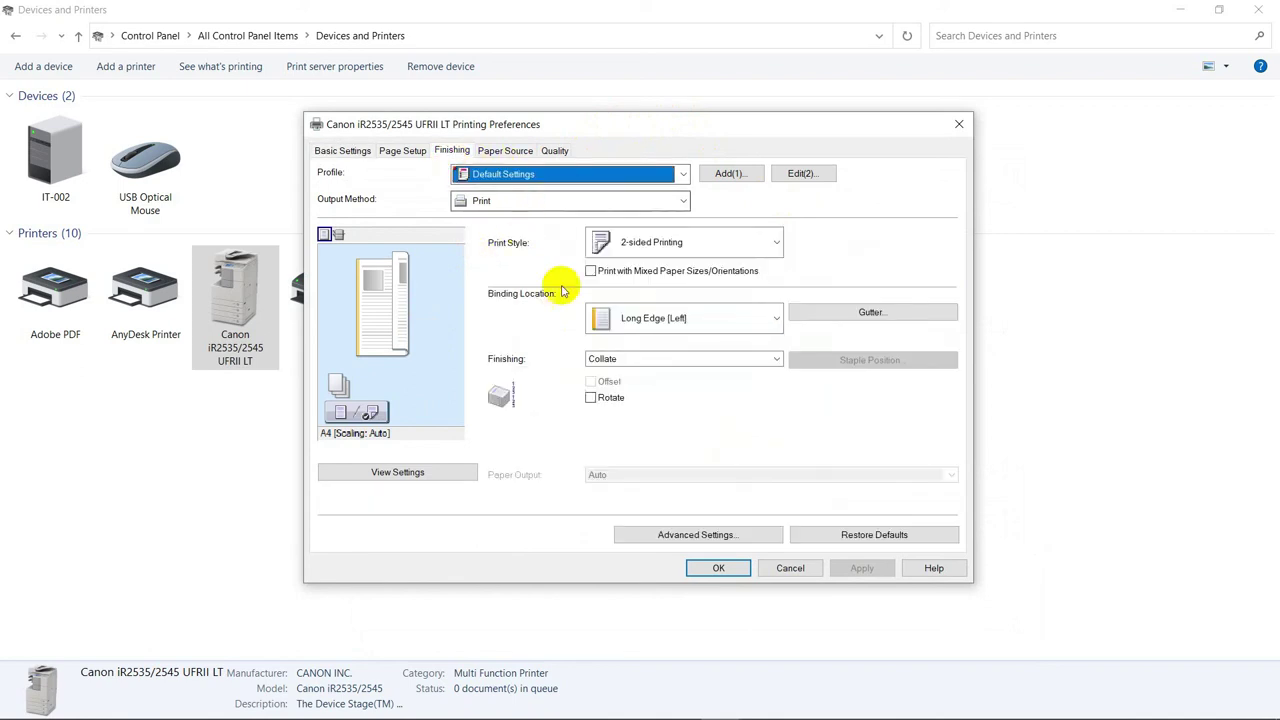
click(700, 242)
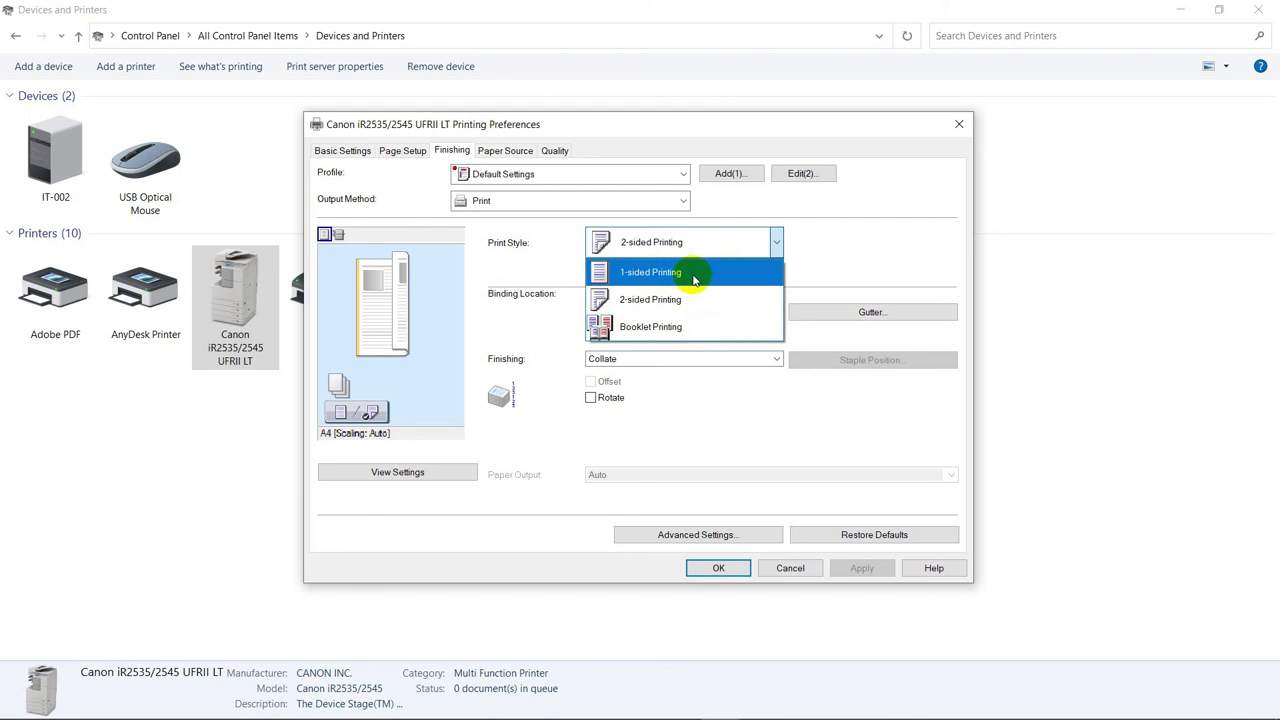
click(695, 280)
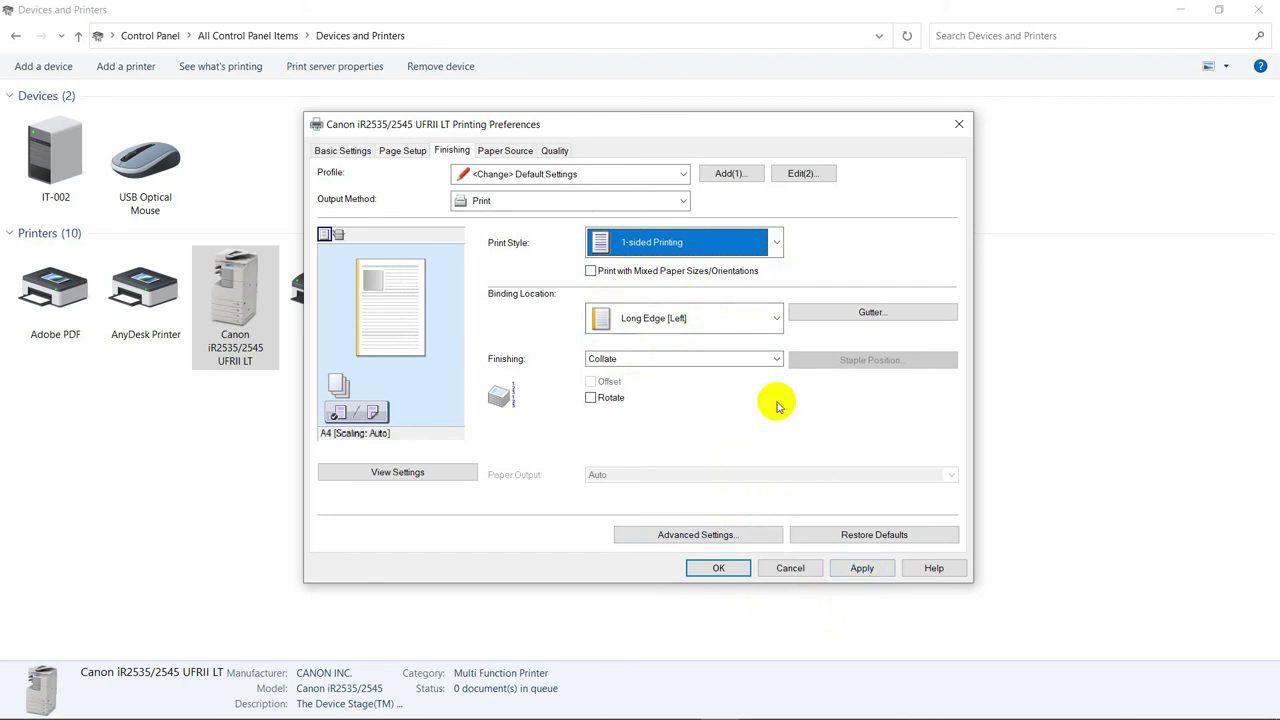
click(862, 569)
click(727, 566)
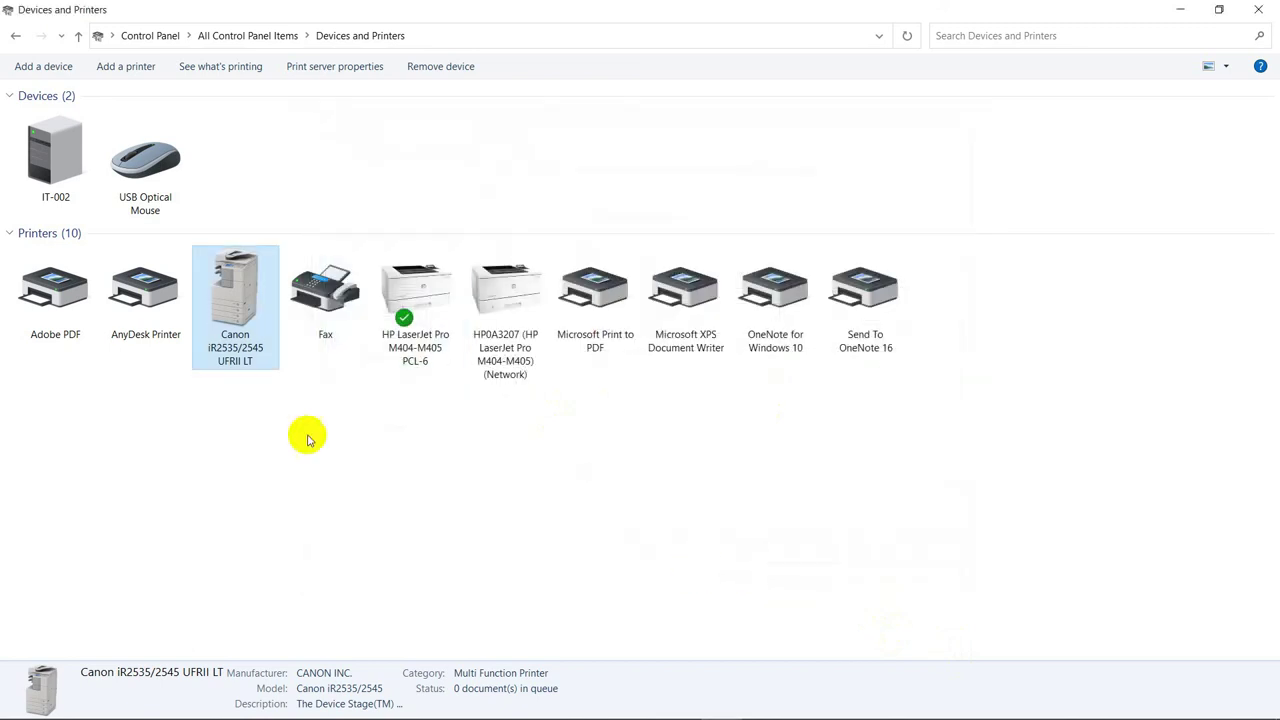
Set the Canon iR2535/2545 UFRII LT as the default printer.
right_click(245, 288)
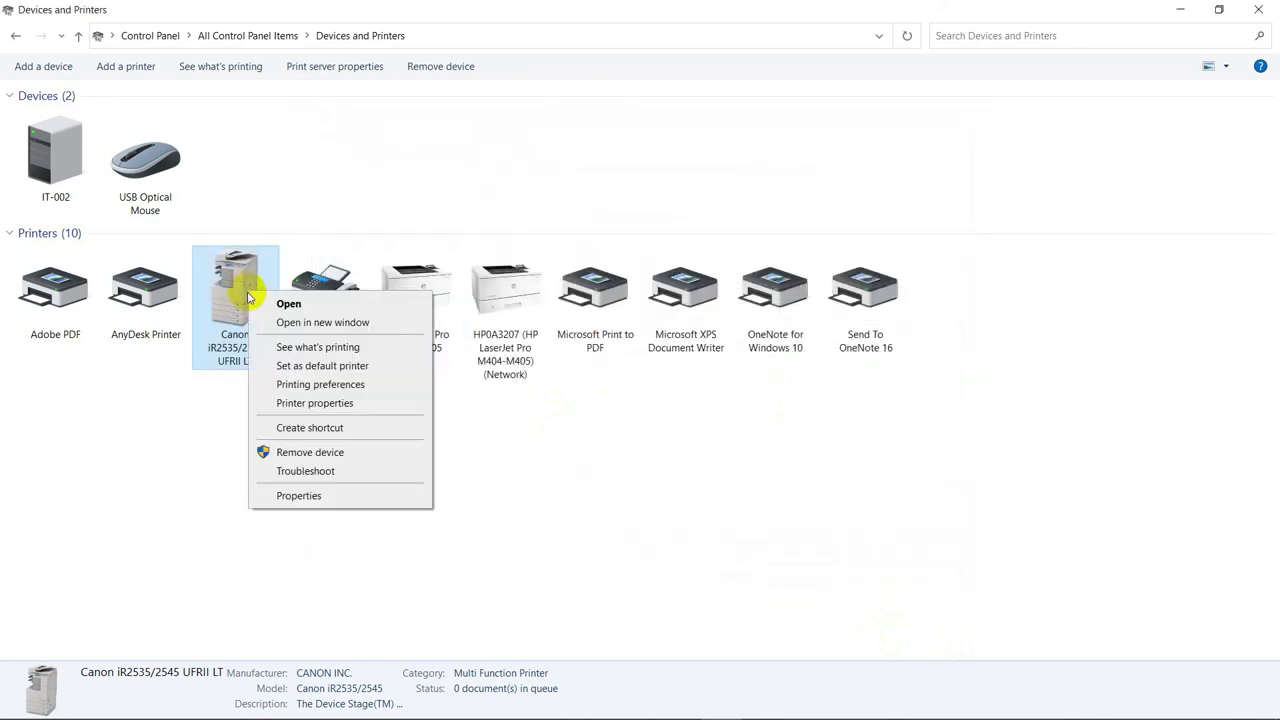
click(299, 372)
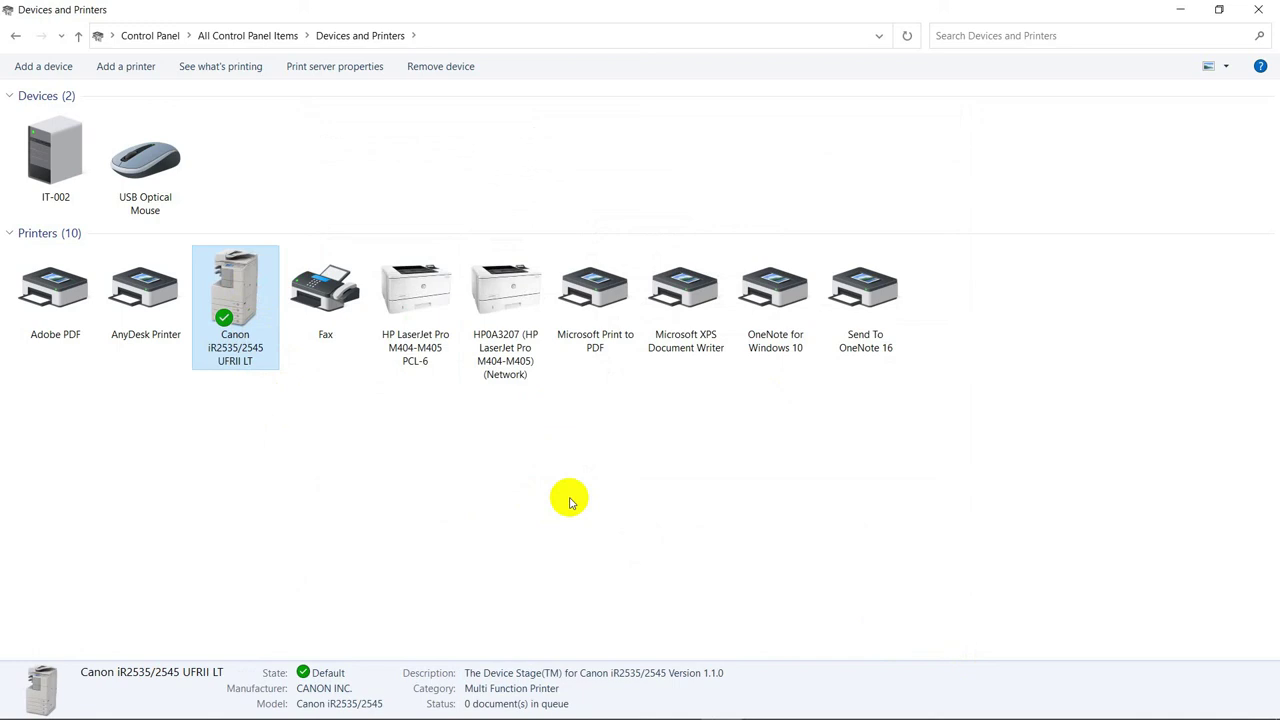
mouse_move(898, 714)
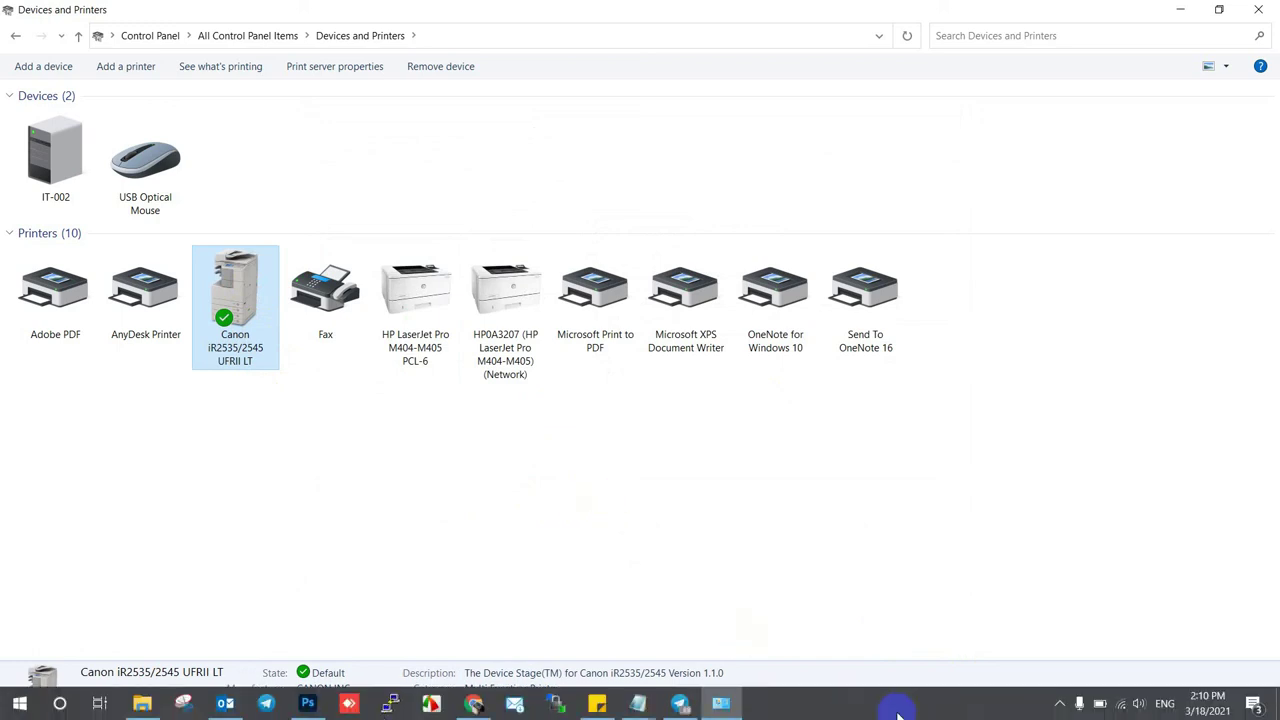